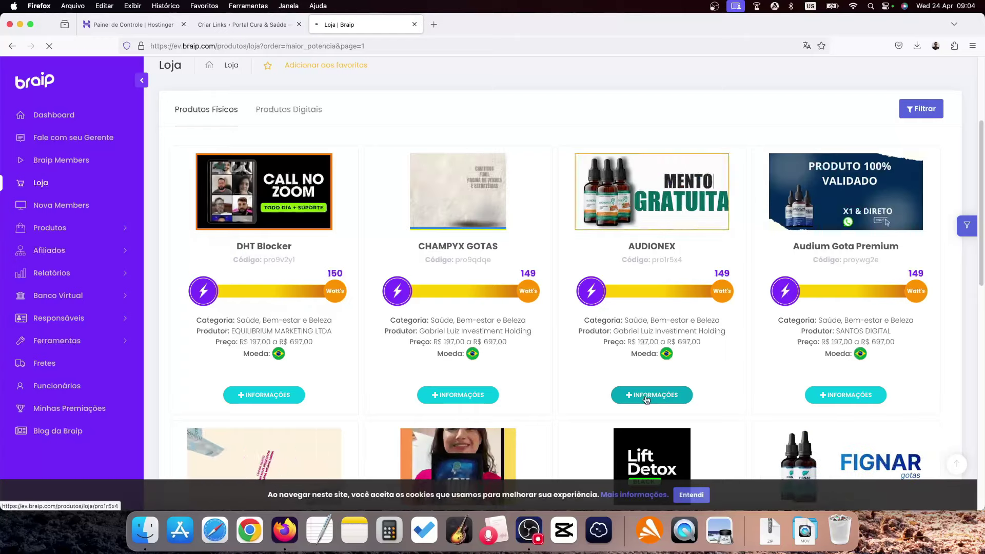
# Step: Show the affiliate links of the AUDIONEX product and copy its sales page (Página de Vendas) link
pyautogui.scroll(-3, 667, 354)
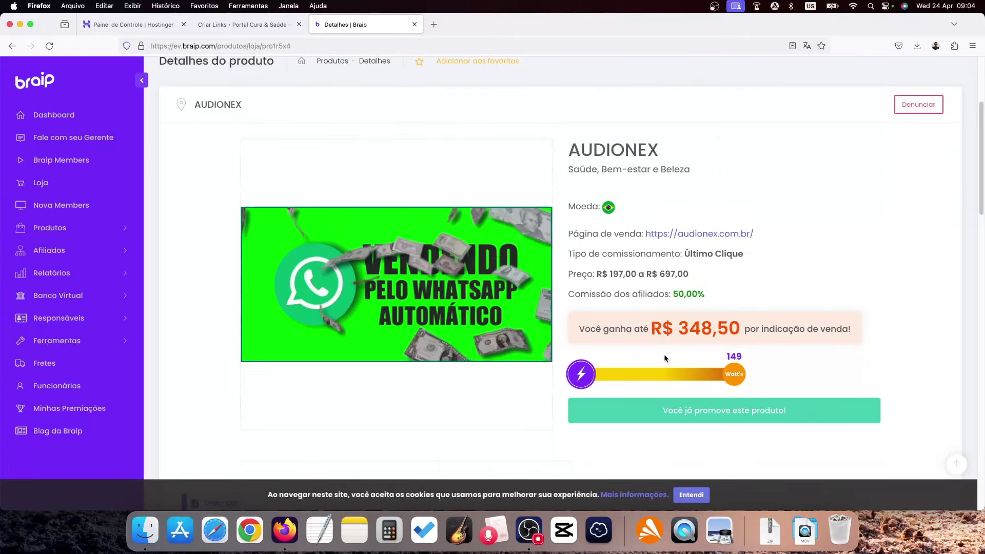
pyautogui.scroll(-6, 709, 404)
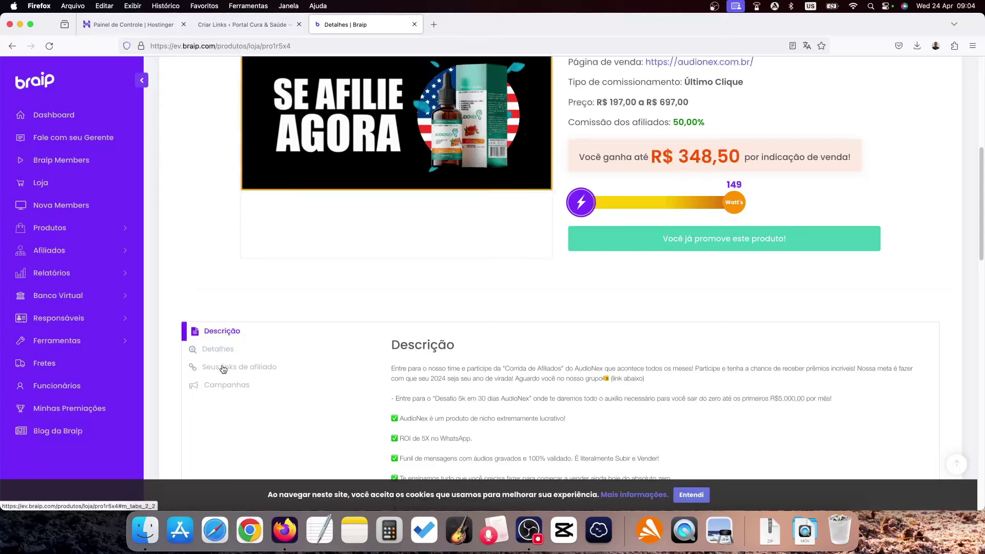
pyautogui.click(222, 367)
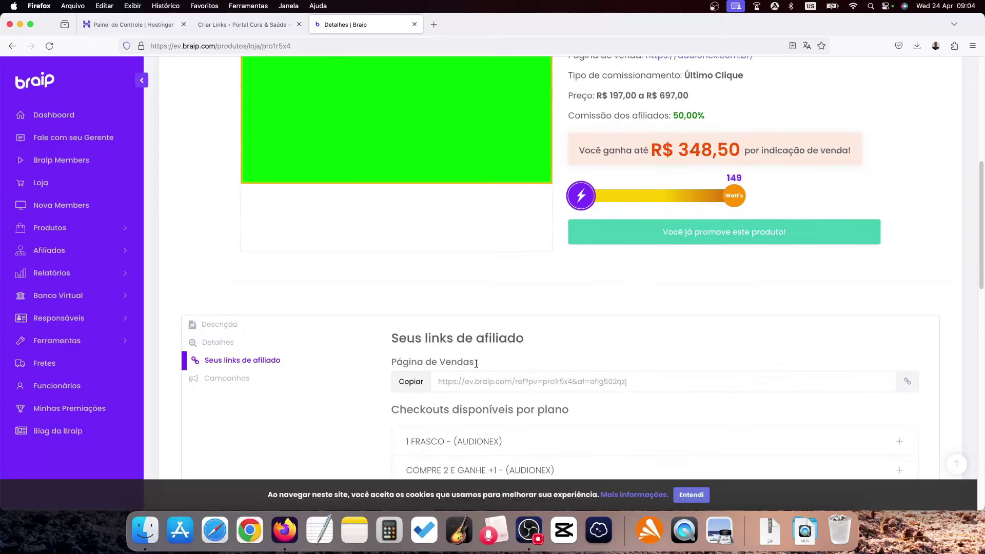
pyautogui.click(636, 386)
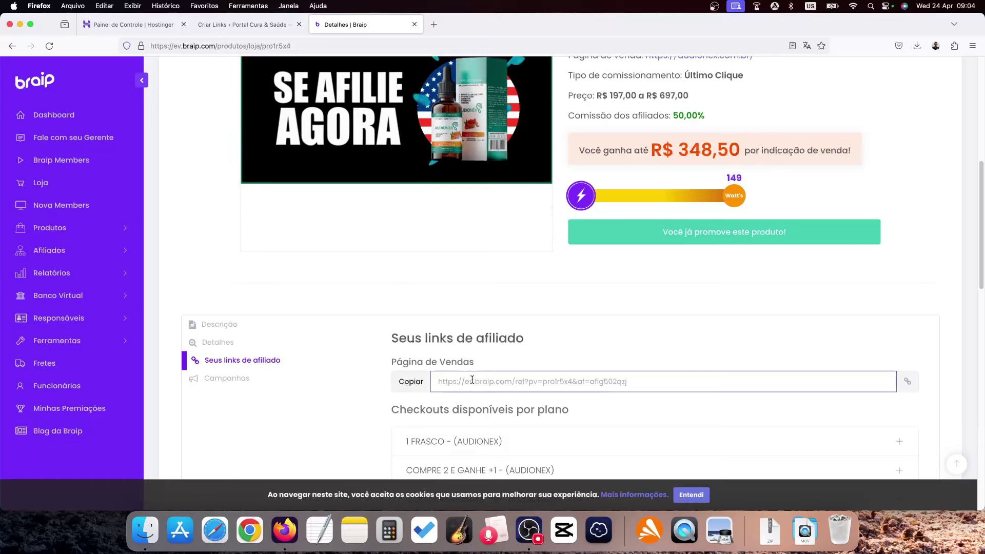
pyautogui.click(414, 382)
pyautogui.press('super+c')
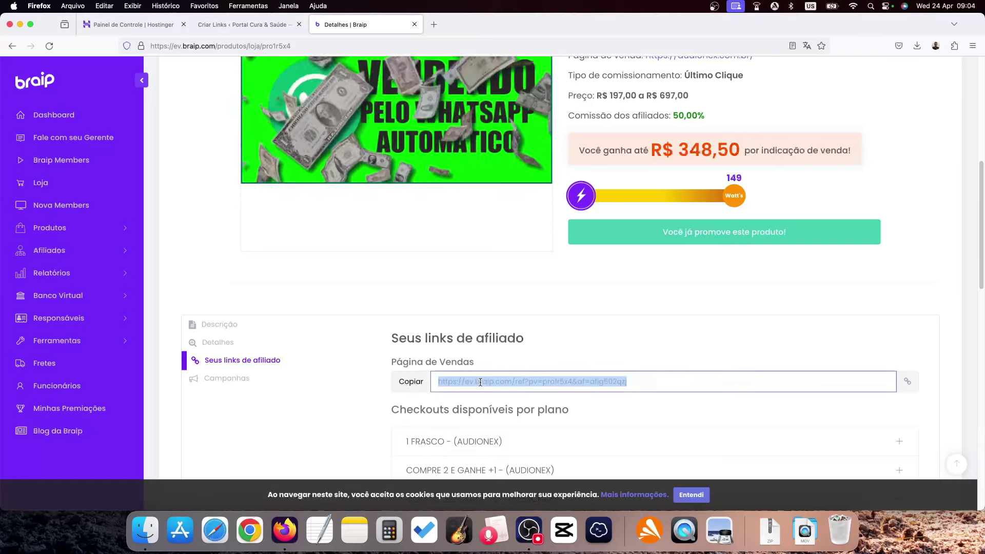
# Step: Load the copied affiliate link in a new browser tab and check the sales page and the affiliate code in its address
pyautogui.press('super+t')
pyautogui.press('super+v')
pyautogui.press('Return')
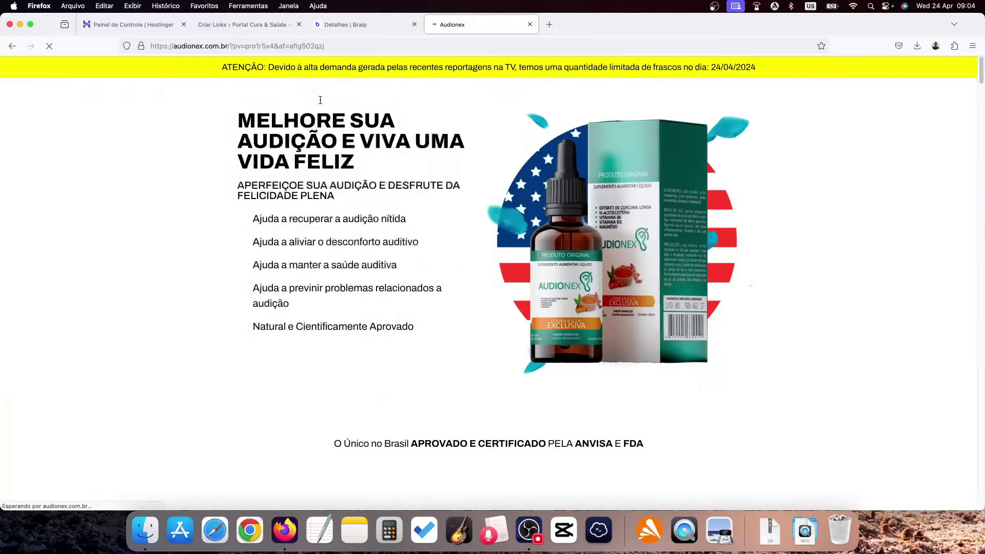
pyautogui.scroll(-8, 510, 274)
pyautogui.scroll(6, 554, 61)
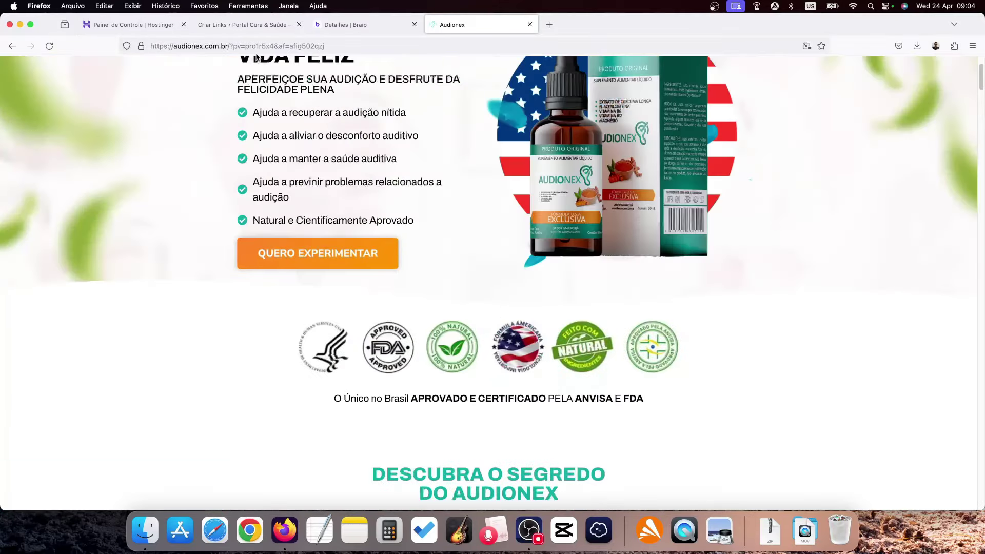
pyautogui.doubleClick(307, 45)
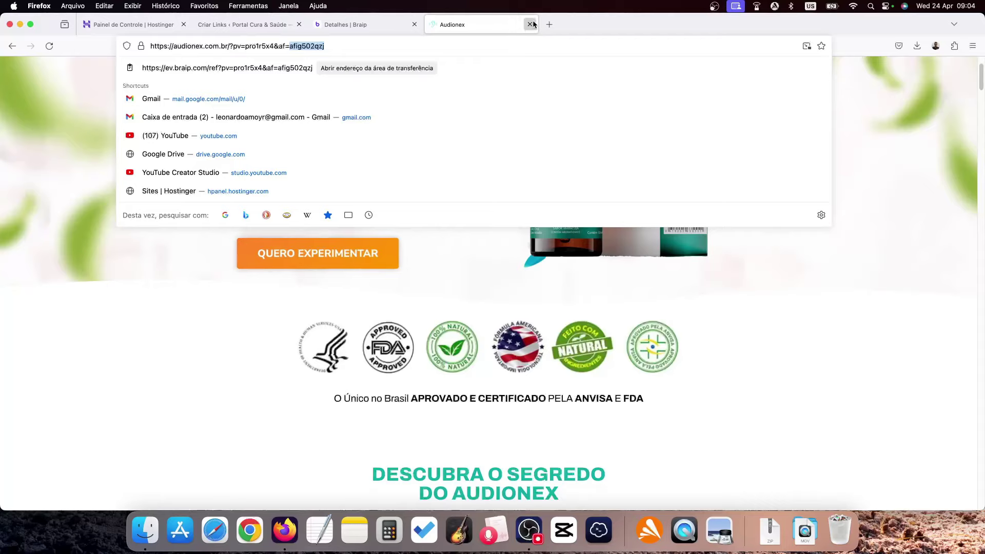
# Step: Close the sales page and start a new link in the Super Links list of the WordPress admin
pyautogui.press('super+w')
pyautogui.click(216, 29)
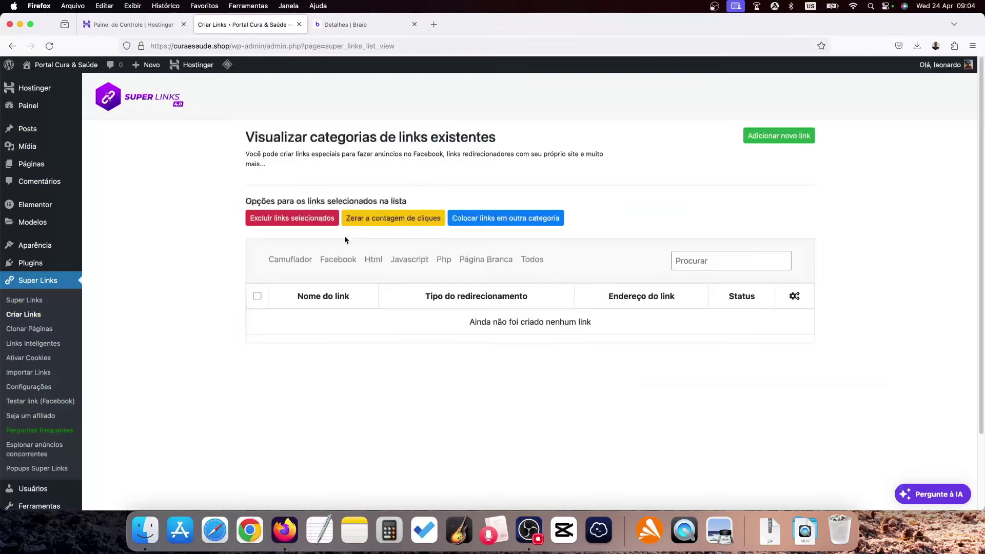
pyautogui.click(755, 138)
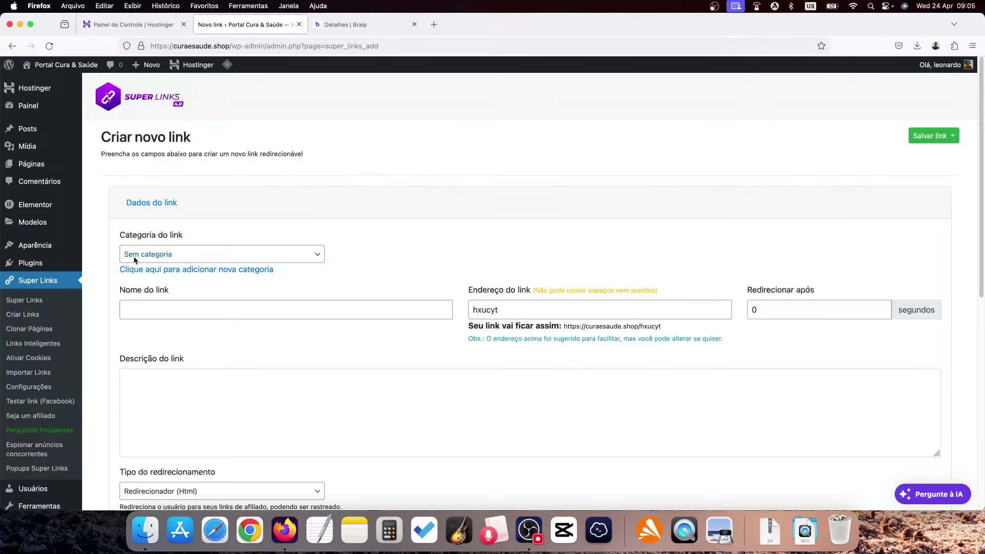
pyautogui.click(160, 270)
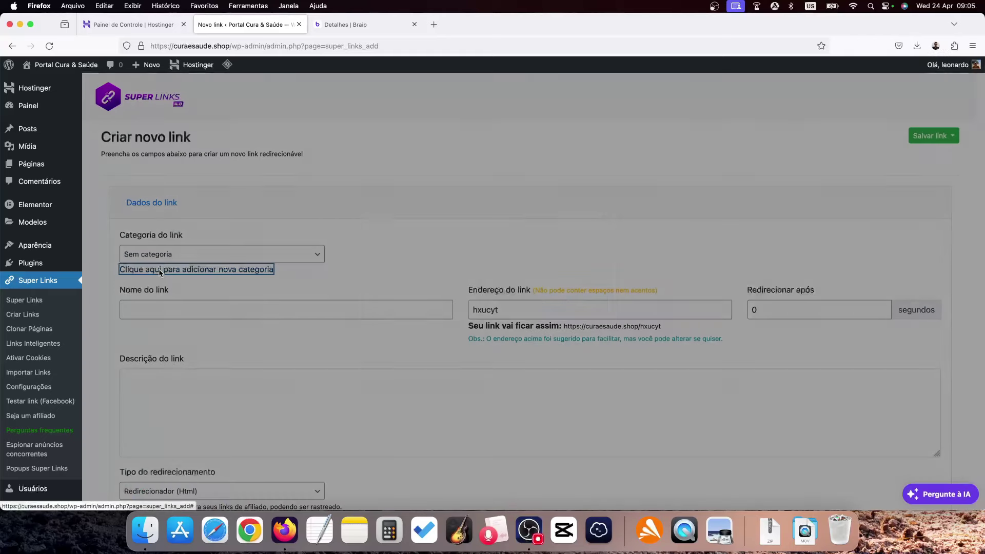
pyautogui.click(473, 294)
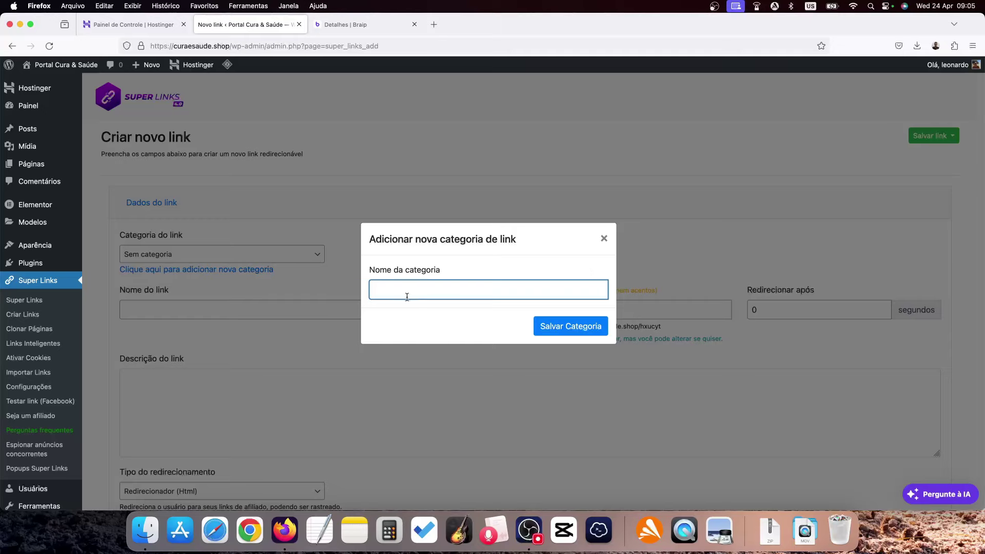
pyautogui.click(604, 239)
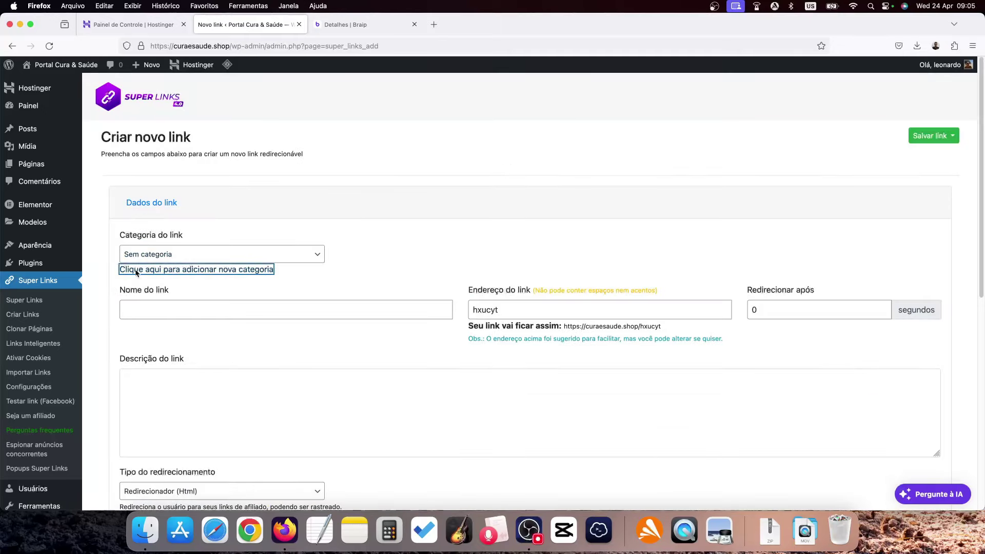
# Step: Name the new link AudioNex and set its address to link-audionex
pyautogui.click(173, 309)
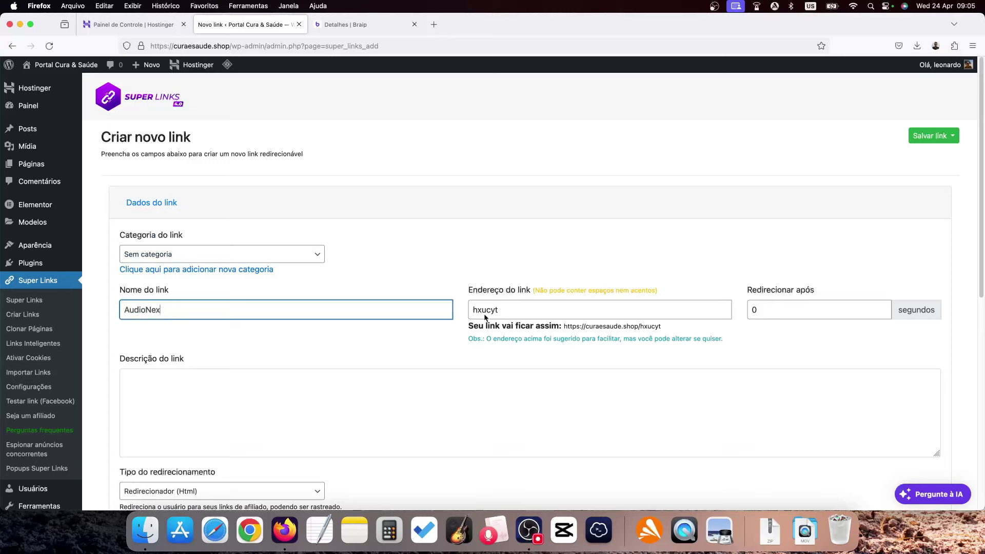
pyautogui.doubleClick(514, 307)
pyautogui.click(510, 309)
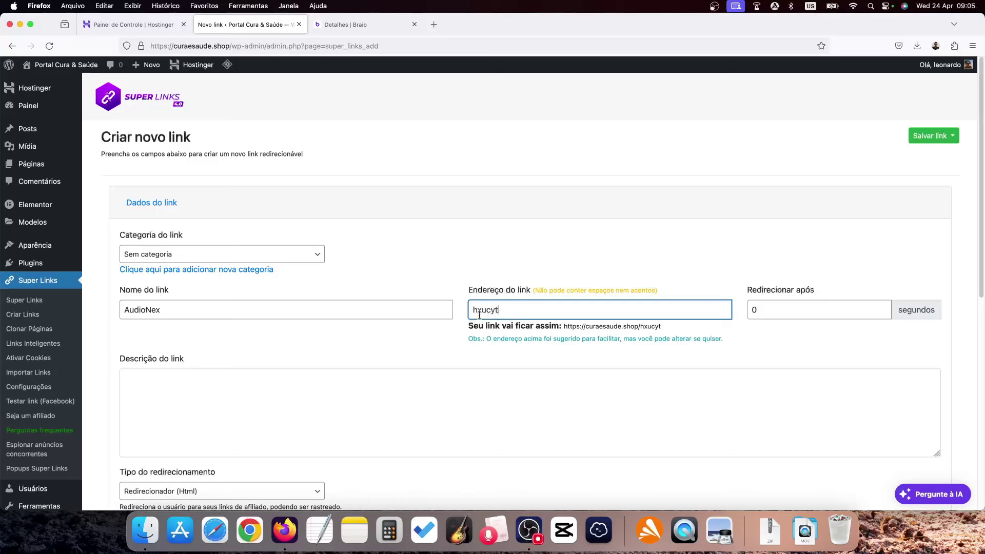
pyautogui.doubleClick(509, 312)
pyautogui.hotkey('shift', 'Tab')
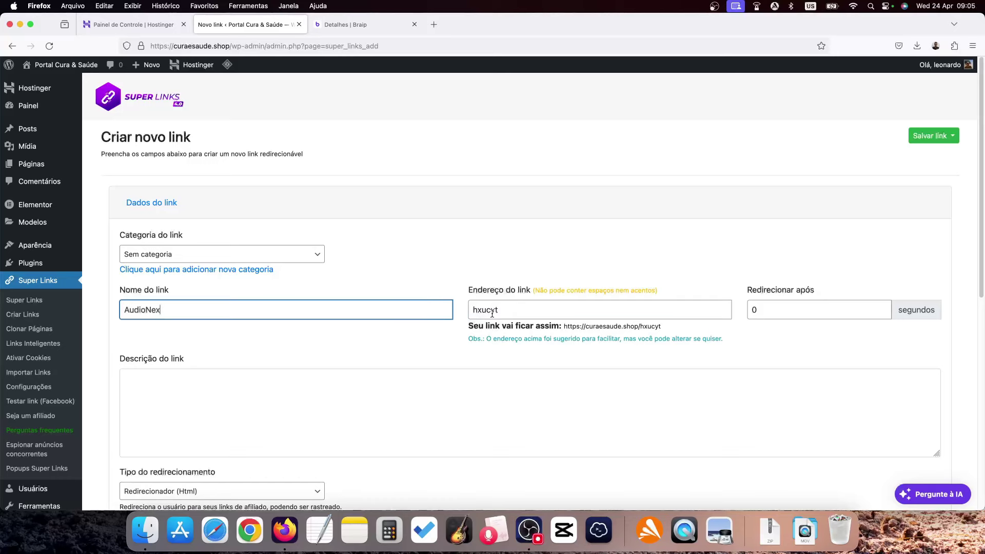
pyautogui.click(518, 313)
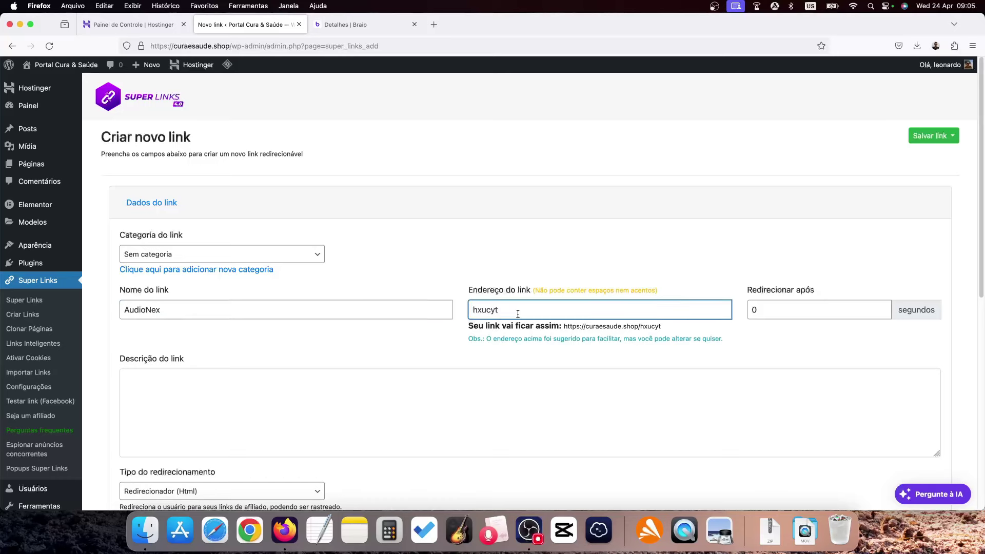
pyautogui.press('BackSpace')
pyautogui.press('BackSpace')
pyautogui.press('BackSpace')
pyautogui.press('BackSpace')
pyautogui.press('BackSpace')
pyautogui.press('BackSpace')
pyautogui.write('audionex')
pyautogui.press('BackSpace')
pyautogui.press('BackSpace')
pyautogui.press('BackSpace')
pyautogui.press('BackSpace')
pyautogui.press('BackSpace')
pyautogui.press('BackSpace')
pyautogui.press('BackSpace')
pyautogui.write('link-adudionex')
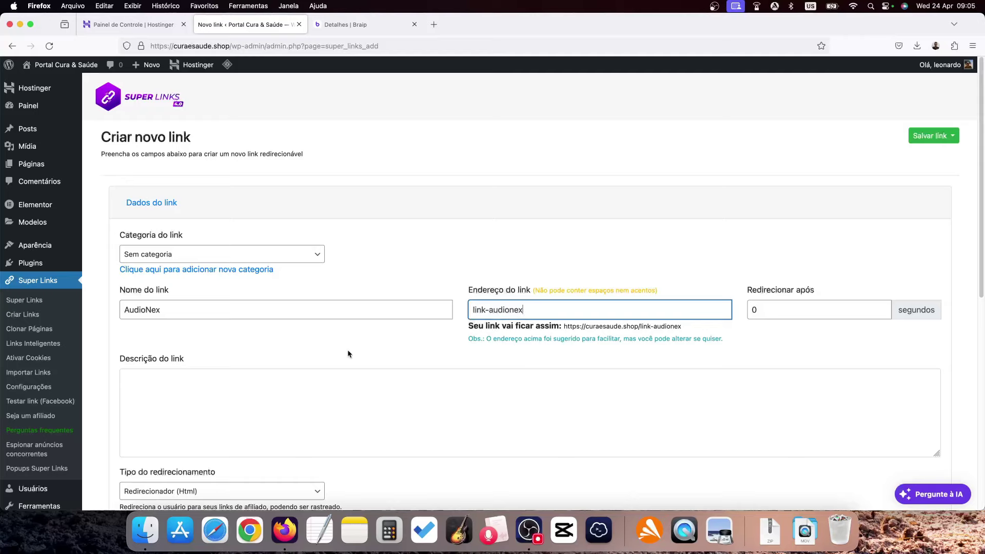
# Step: Paste the copied Braip affiliate link as Url de Afiliado A of the new link
pyautogui.scroll(-3, 348, 354)
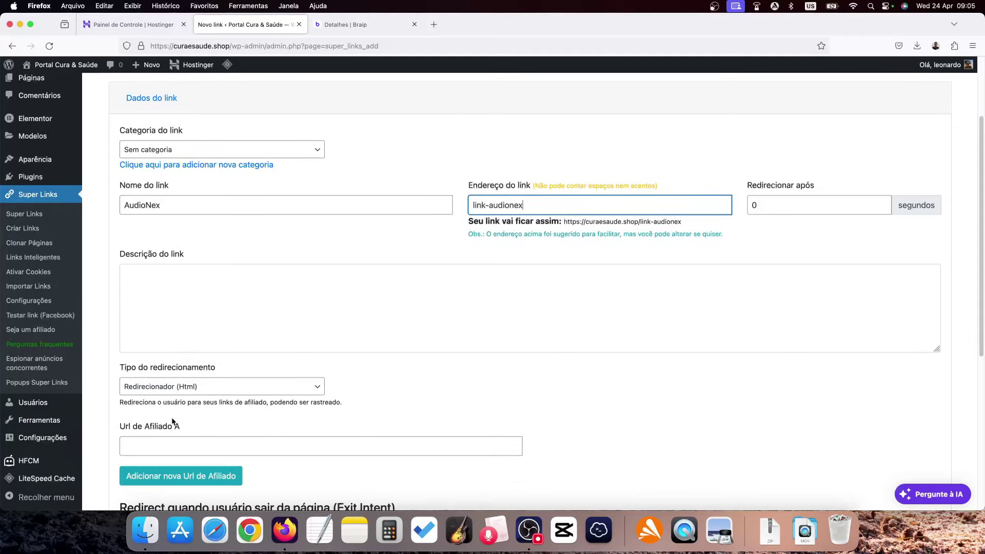
pyautogui.scroll(-2, 172, 421)
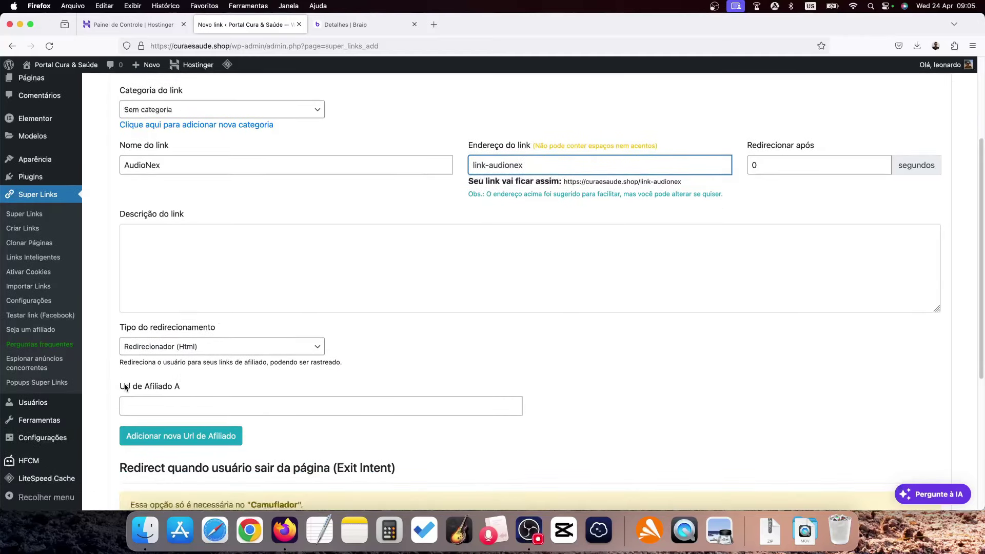
pyautogui.click(164, 402)
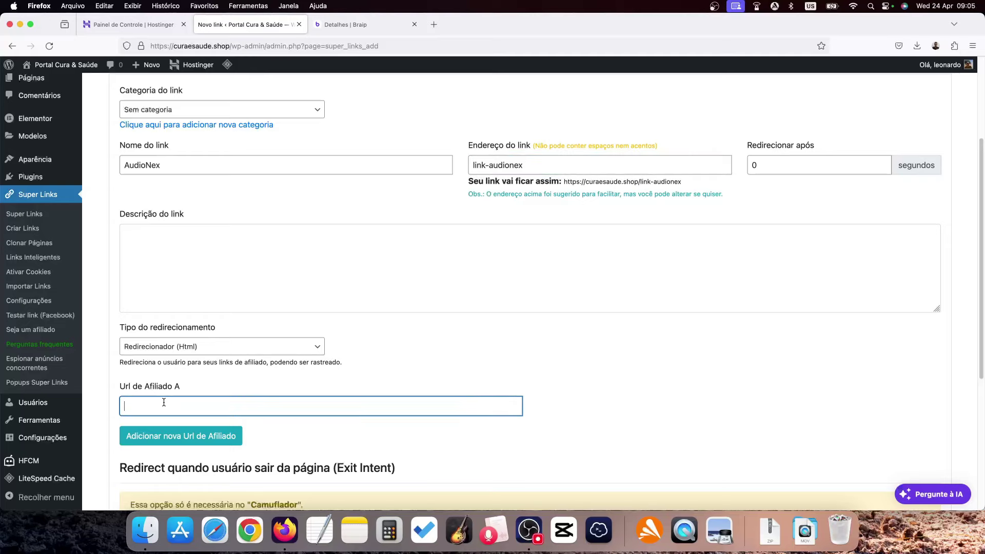
pyautogui.press('super+v')
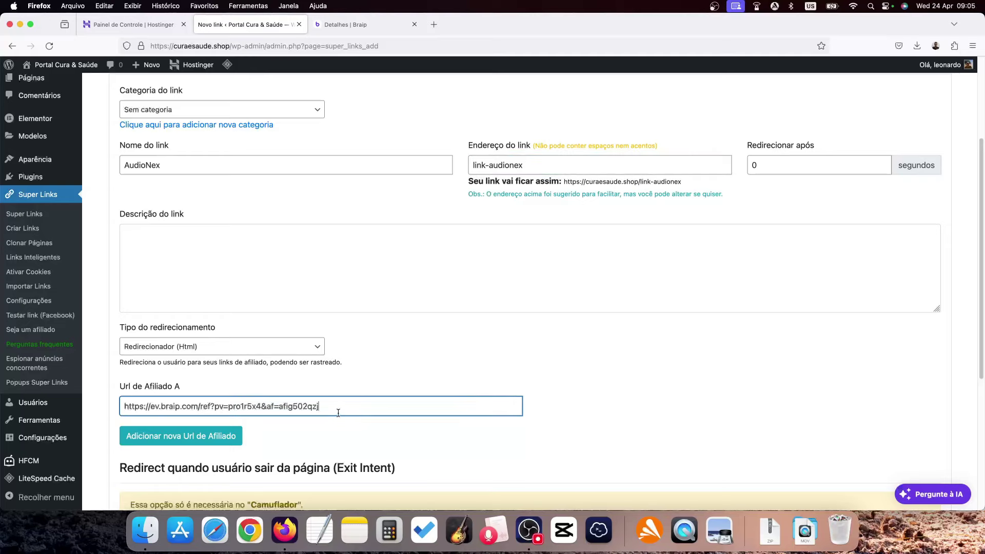
# Step: Expand the link's tracking options and examine the Google and Facebook tracking fields and the Facebook conversion API choices
pyautogui.scroll(3, 857, 314)
pyautogui.scroll(-8, 411, 352)
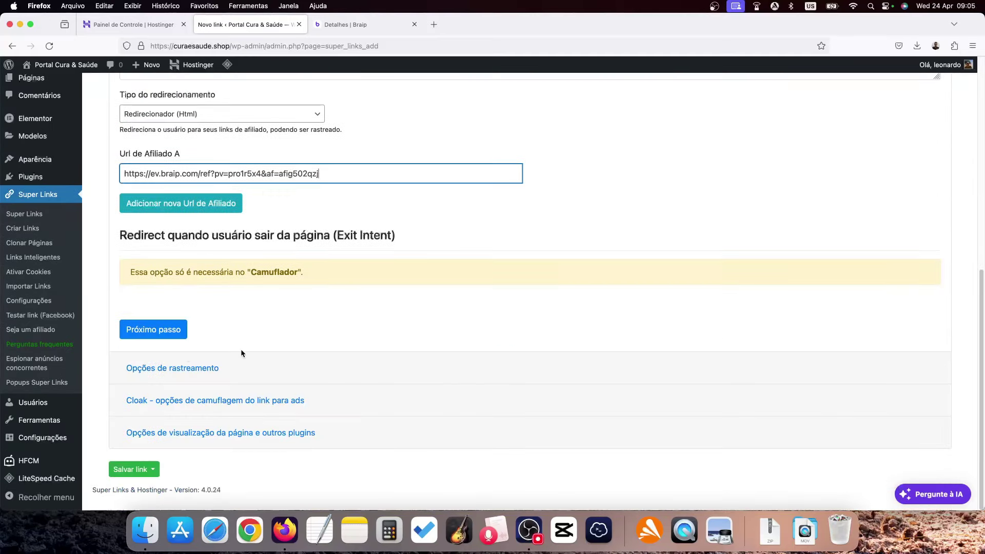
pyautogui.click(151, 368)
pyautogui.scroll(2, 250, 256)
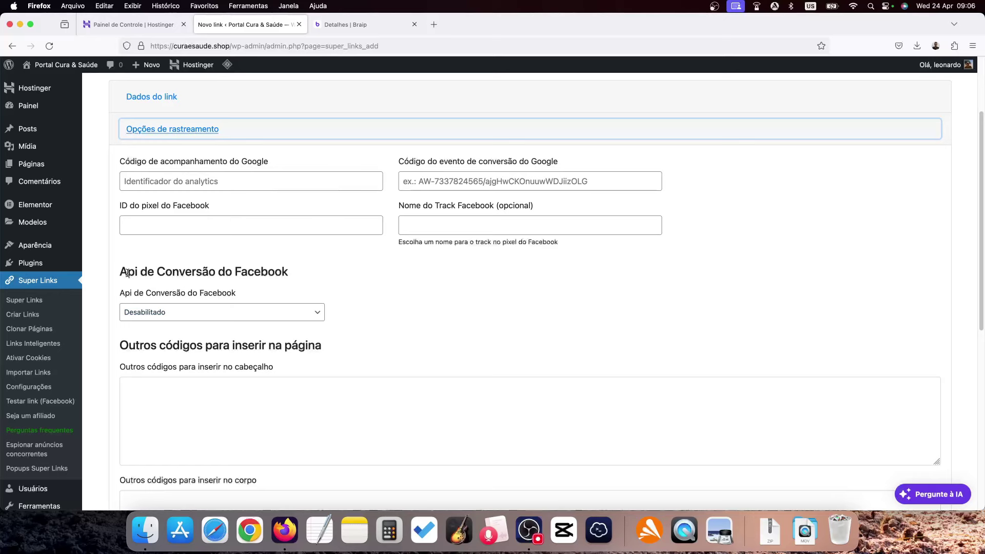
pyautogui.moveTo(127, 273); pyautogui.dragTo(285, 271)
pyautogui.click(200, 284)
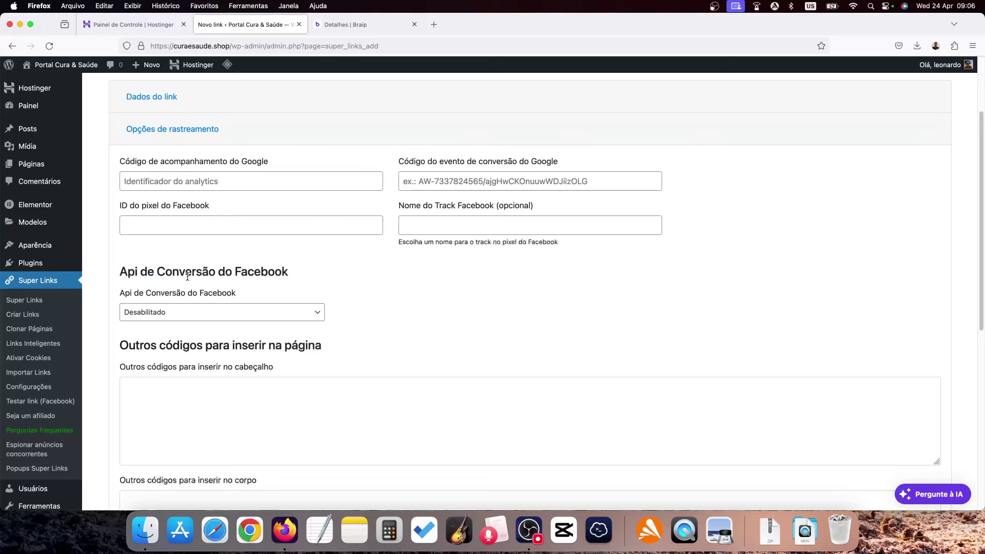
pyautogui.click(159, 313)
pyautogui.click(212, 274)
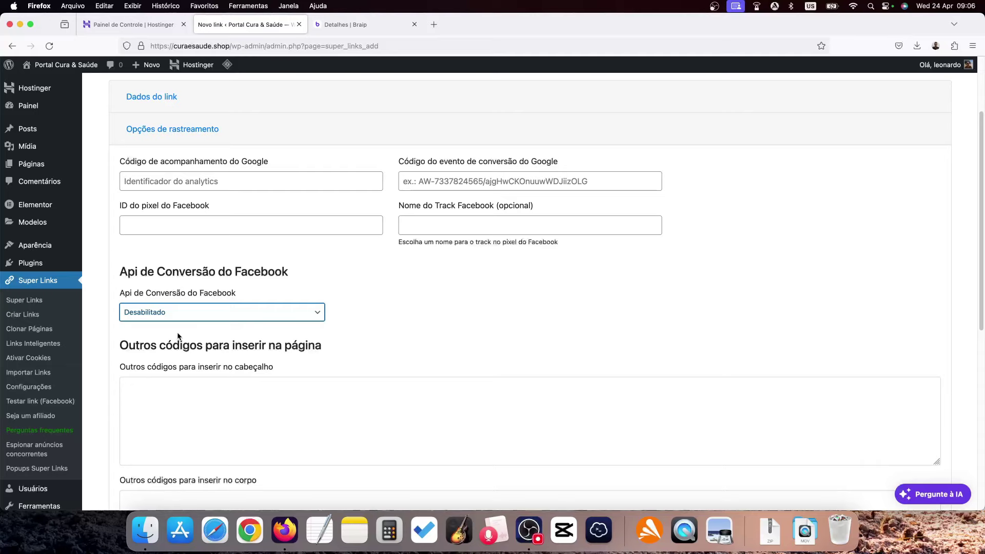
# Step: Examine the fields for inserting other codes in the page's header, body and footer within the tracking options
pyautogui.scroll(-3, 177, 336)
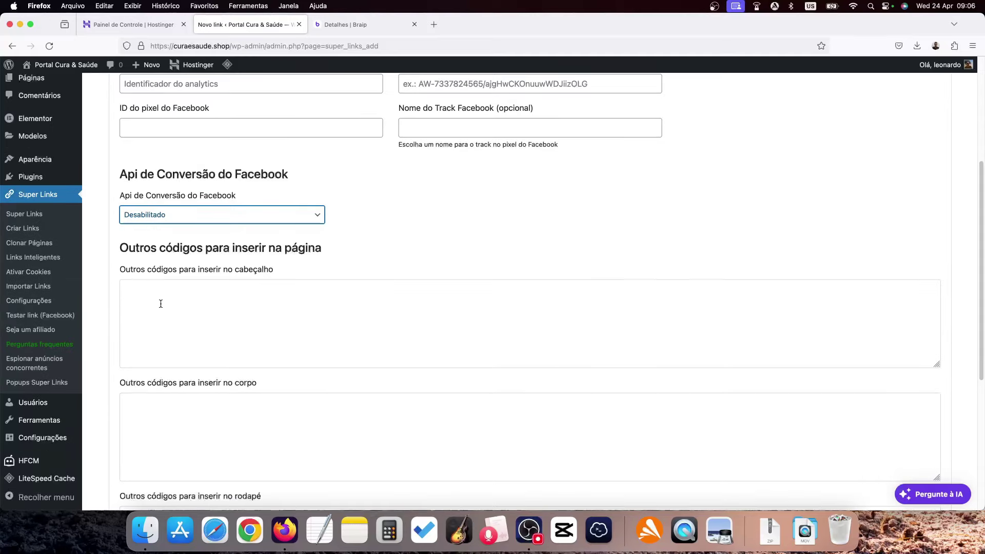
pyautogui.click(178, 301)
pyautogui.scroll(-1, 199, 358)
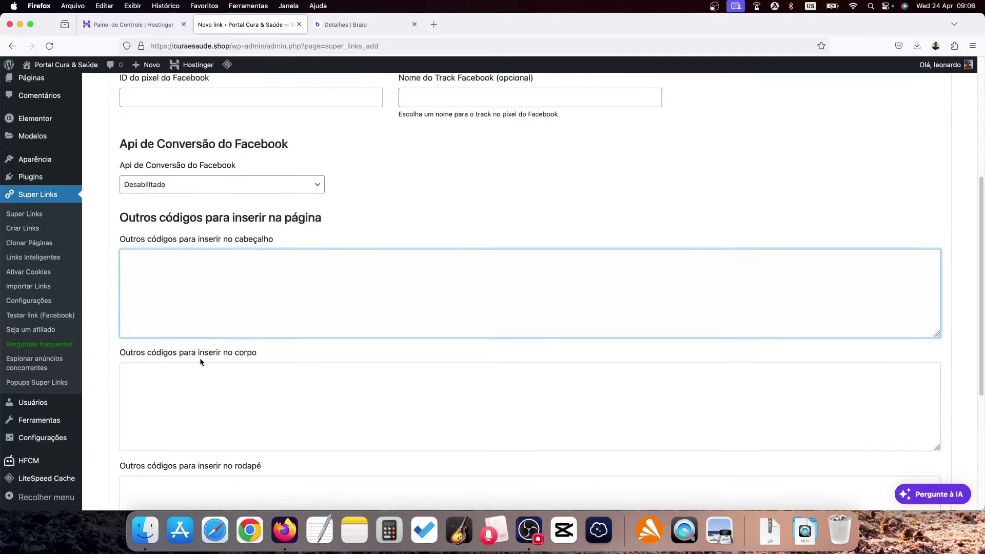
pyautogui.click(196, 378)
pyautogui.scroll(-1, 192, 376)
pyautogui.scroll(-1, 220, 354)
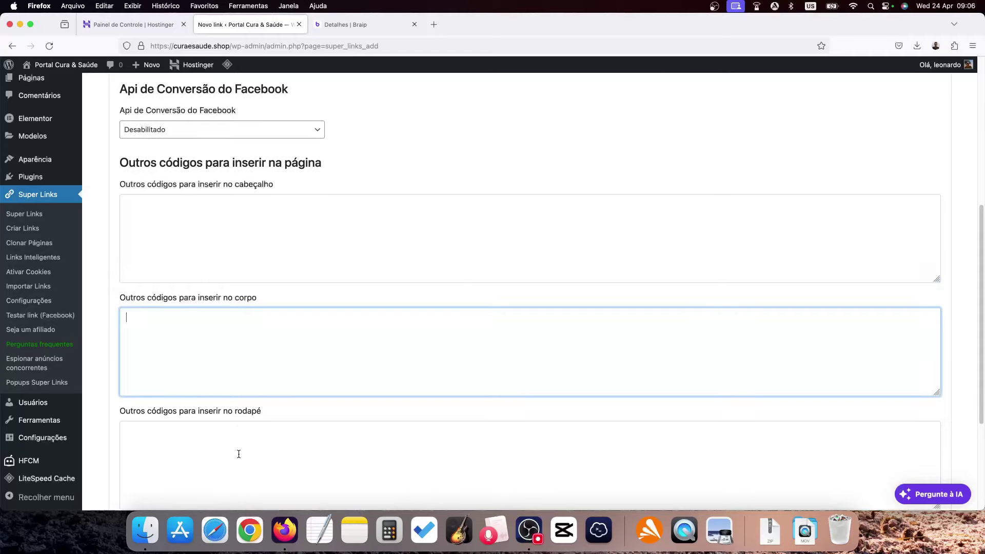
pyautogui.scroll(3, 207, 315)
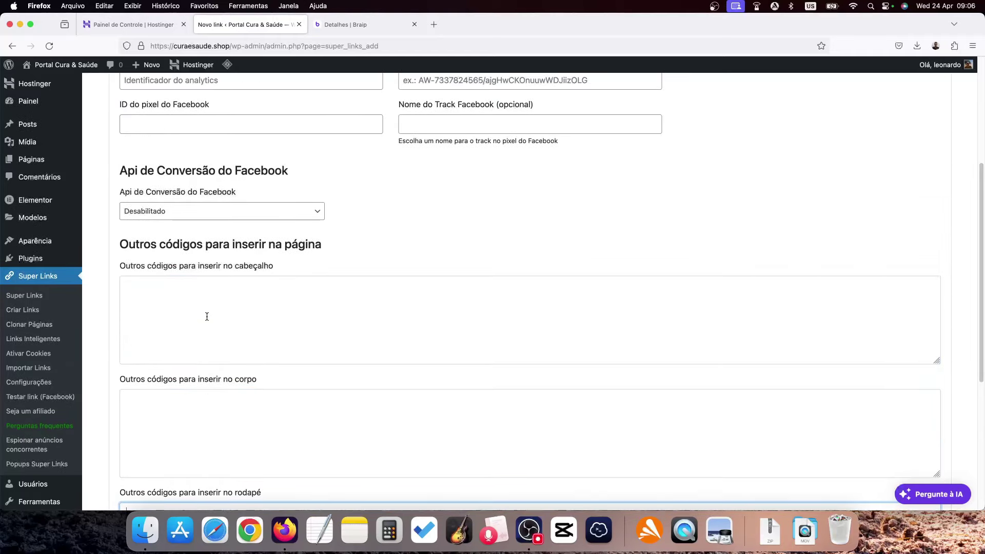
pyautogui.scroll(5, 207, 316)
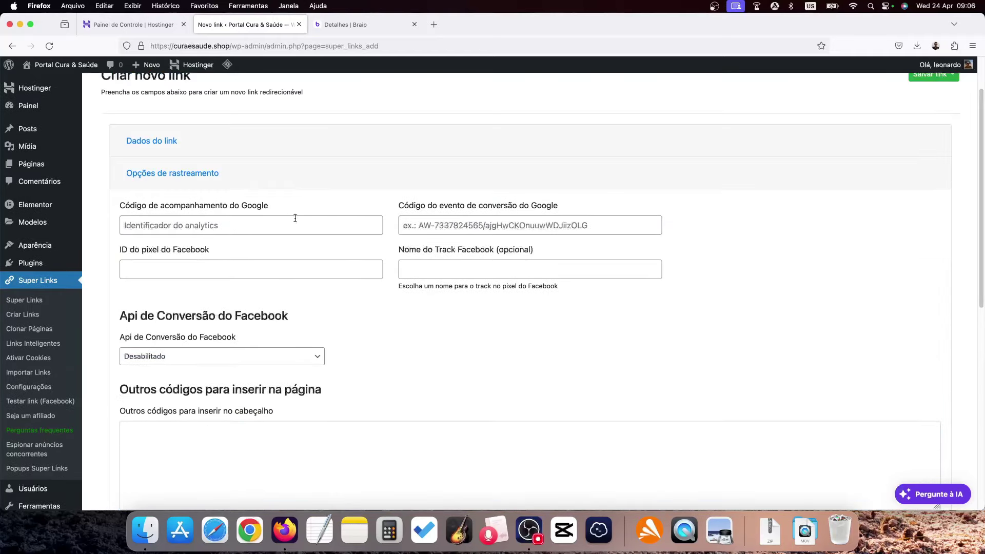
pyautogui.scroll(-8, 234, 308)
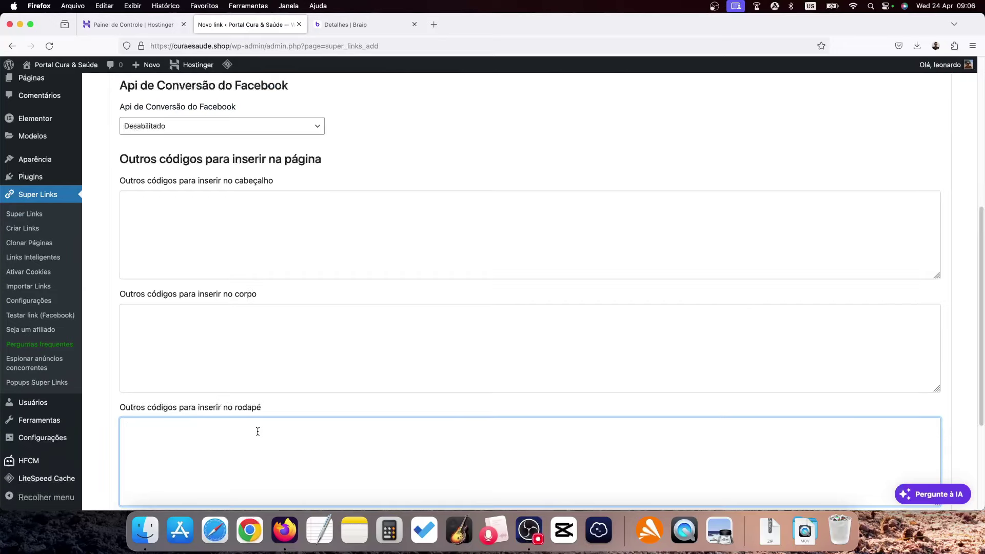
pyautogui.click(237, 240)
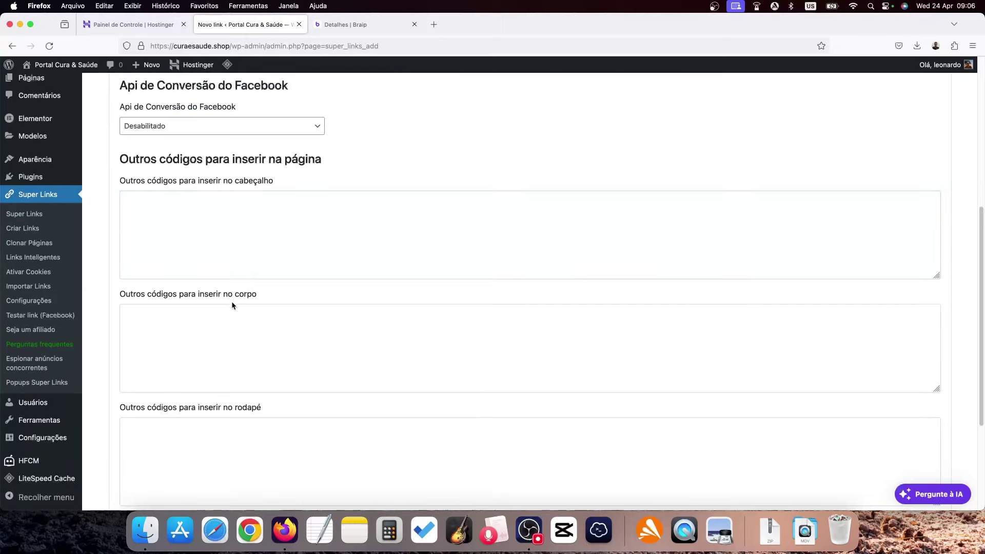
pyautogui.click(232, 322)
pyautogui.click(224, 329)
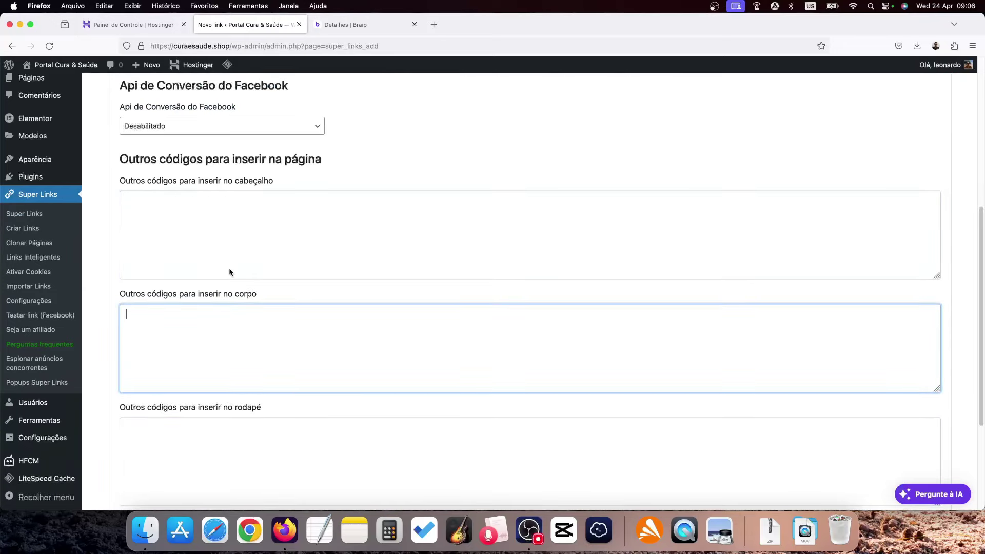
pyautogui.click(229, 268)
pyautogui.click(216, 425)
pyautogui.click(208, 330)
pyautogui.scroll(6, 207, 329)
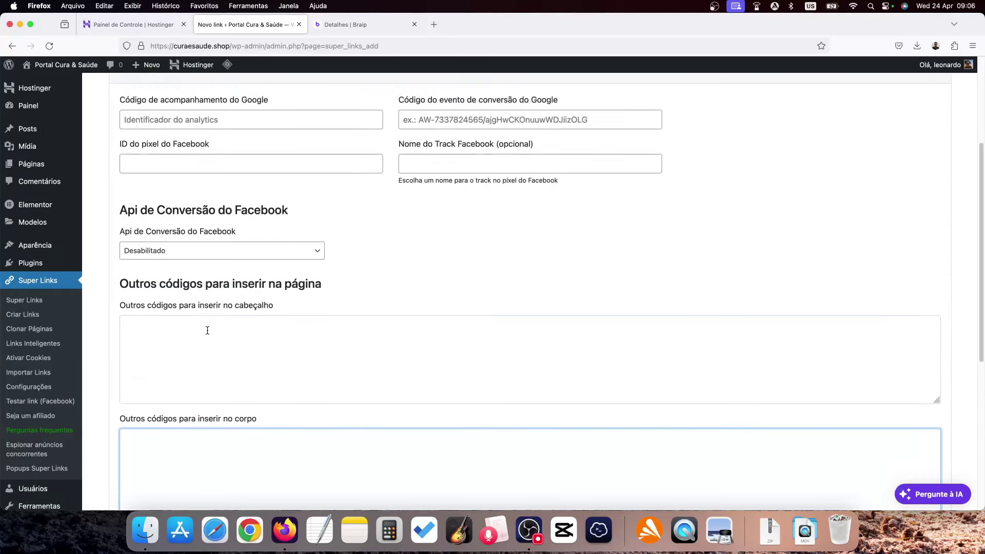
# Step: Collapse the tracking options and check the cloak section for ads of the new link
pyautogui.click(172, 117)
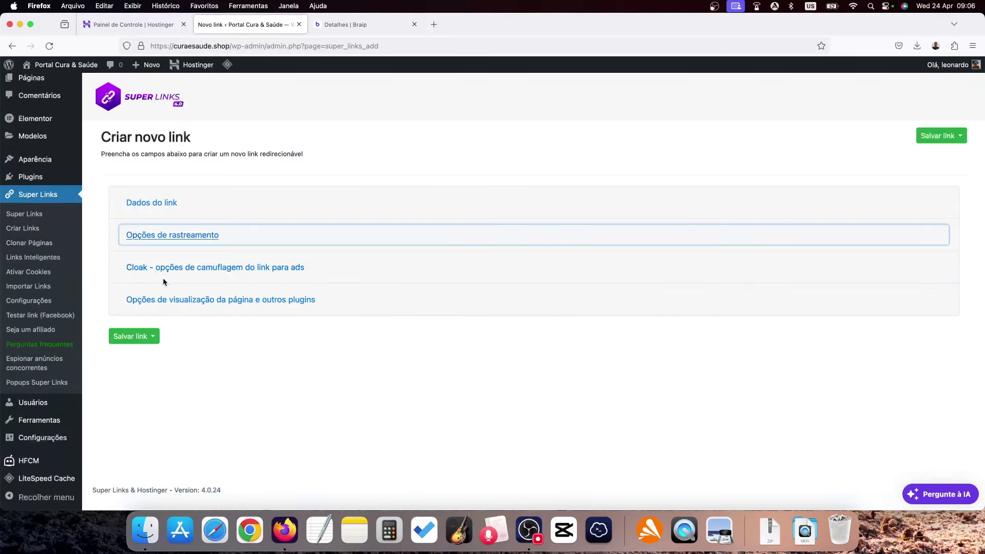
pyautogui.click(188, 269)
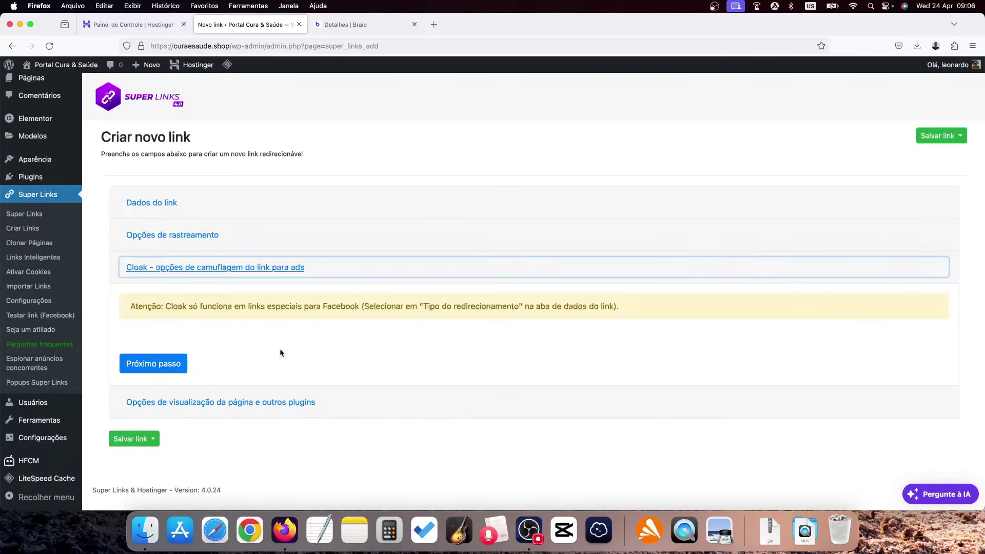
pyautogui.click(222, 268)
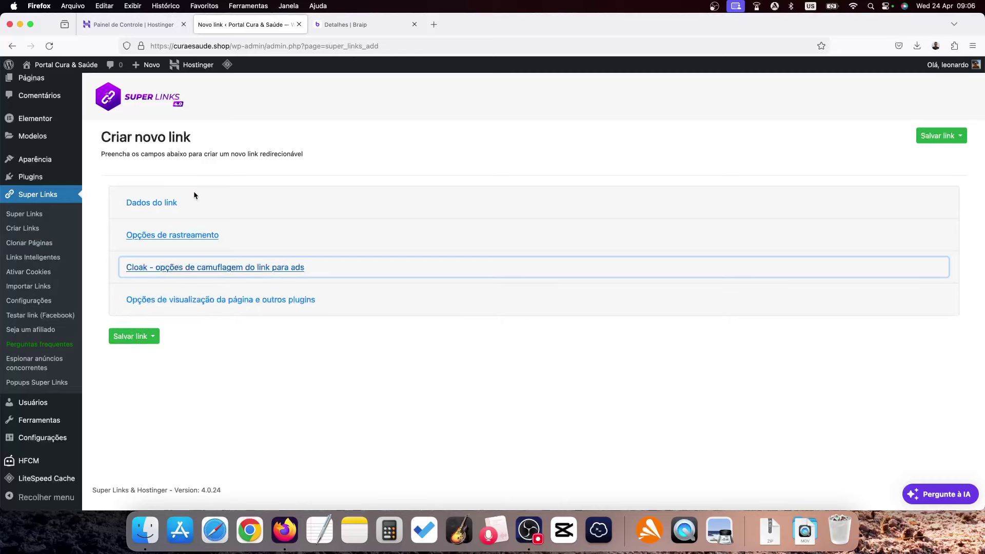
# Step: Examine the page display and other plugins options, covering title, description, social image, loading message, WhatsApp button and RGPD
pyautogui.click(165, 312)
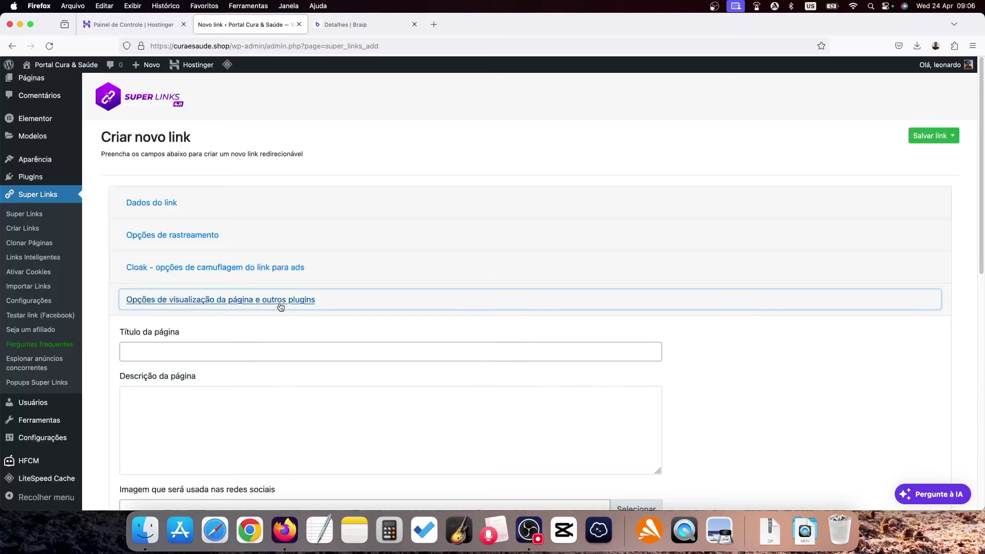
pyautogui.scroll(-5, 272, 315)
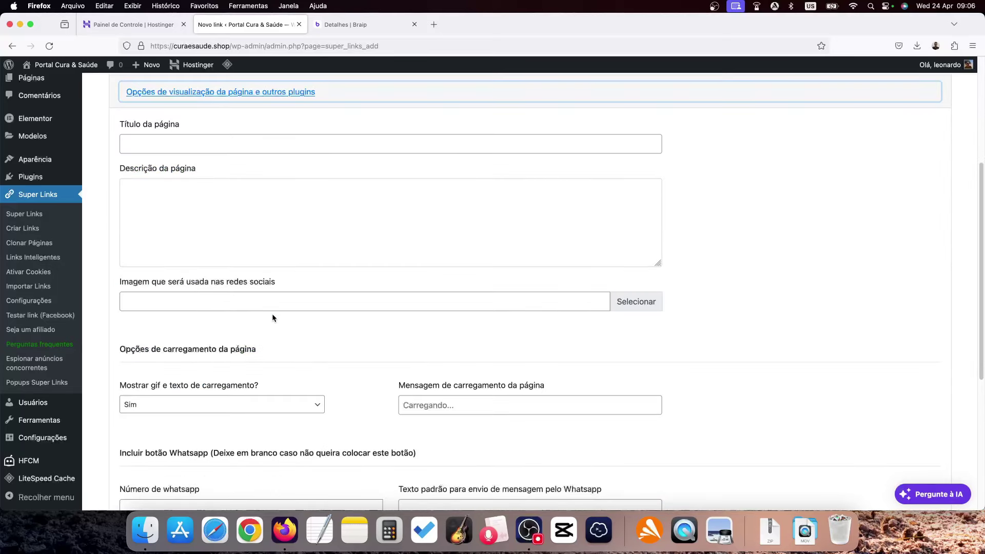
pyautogui.click(272, 311)
pyautogui.scroll(1, 272, 314)
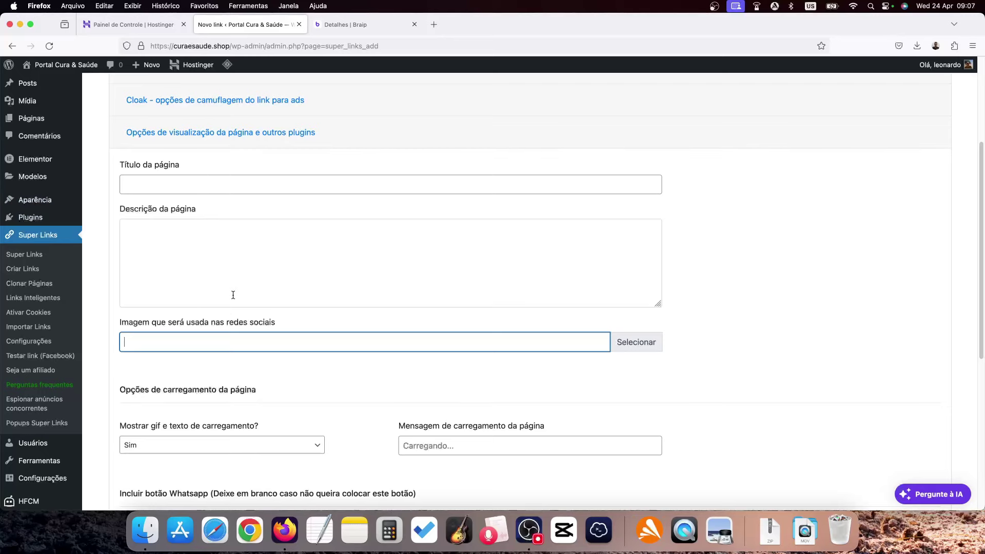
pyautogui.scroll(-8, 279, 308)
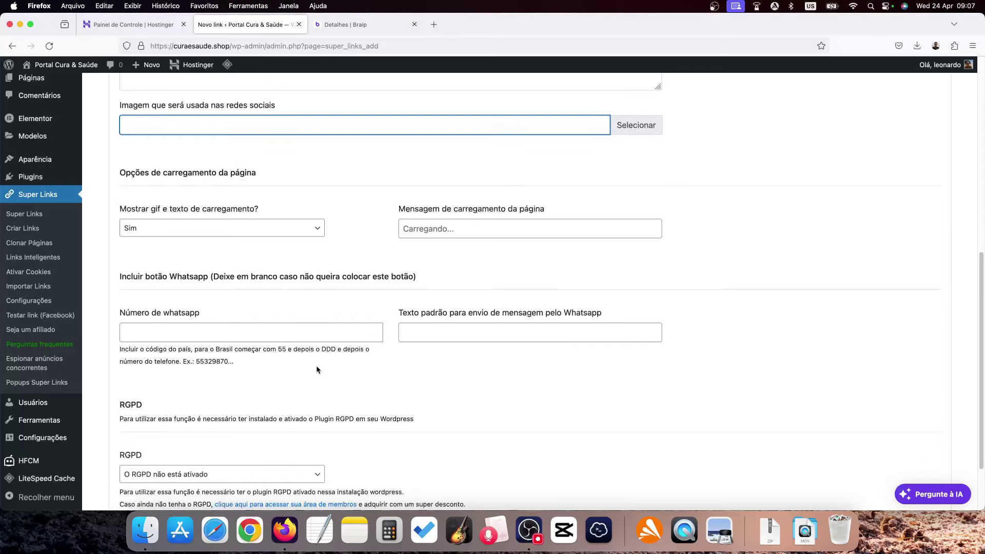
pyautogui.scroll(-3, 197, 354)
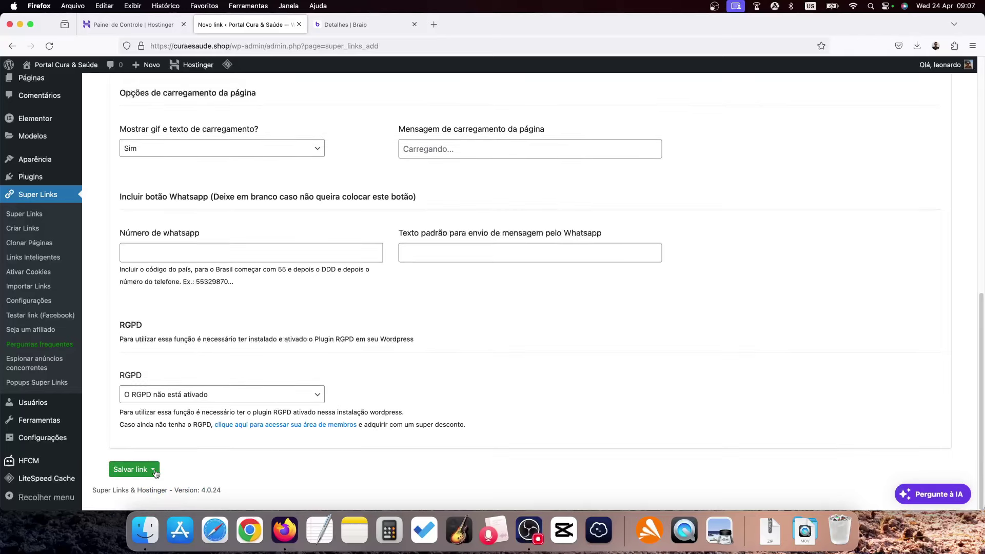
# Step: Save the new AudioNex link and return to the list of links
pyautogui.scroll(3, 676, 433)
pyautogui.scroll(8, 676, 434)
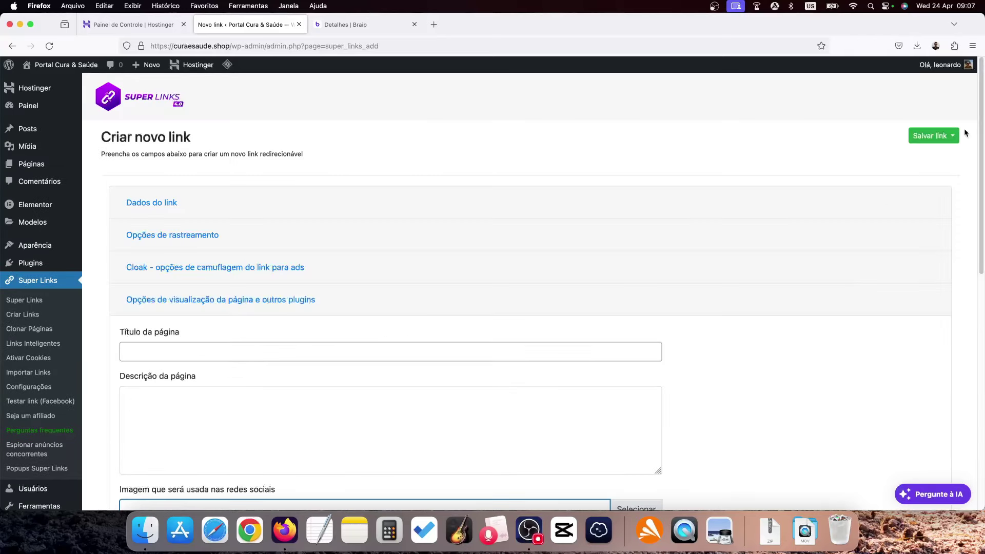
pyautogui.click(939, 136)
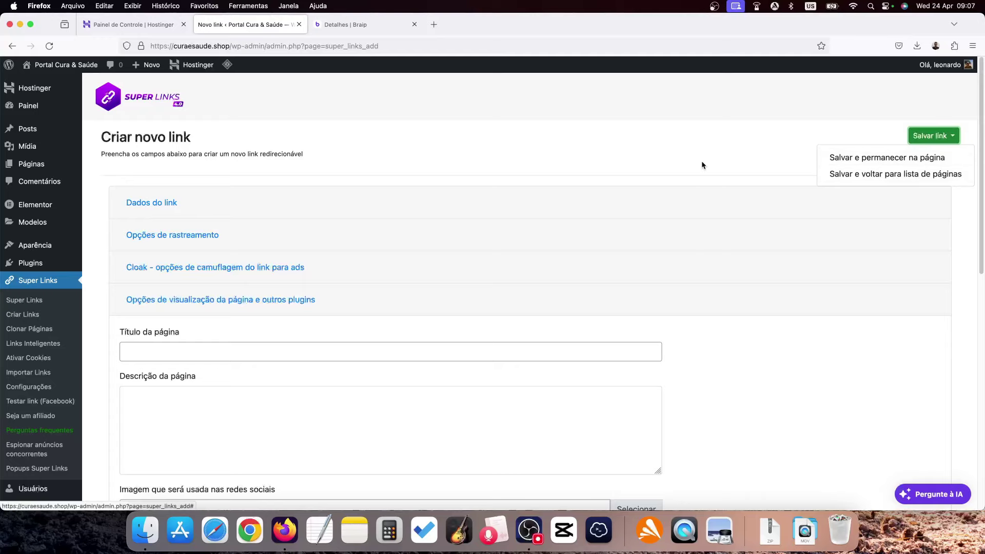
pyautogui.click(851, 175)
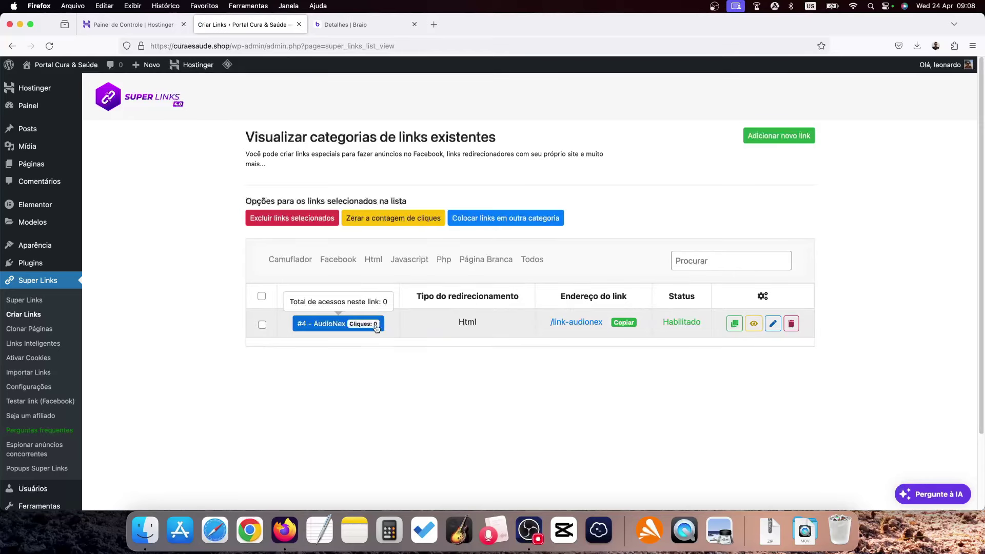
# Step: Copy the AudioNex link's address and open /link-audionex to test the redirect
pyautogui.click(624, 322)
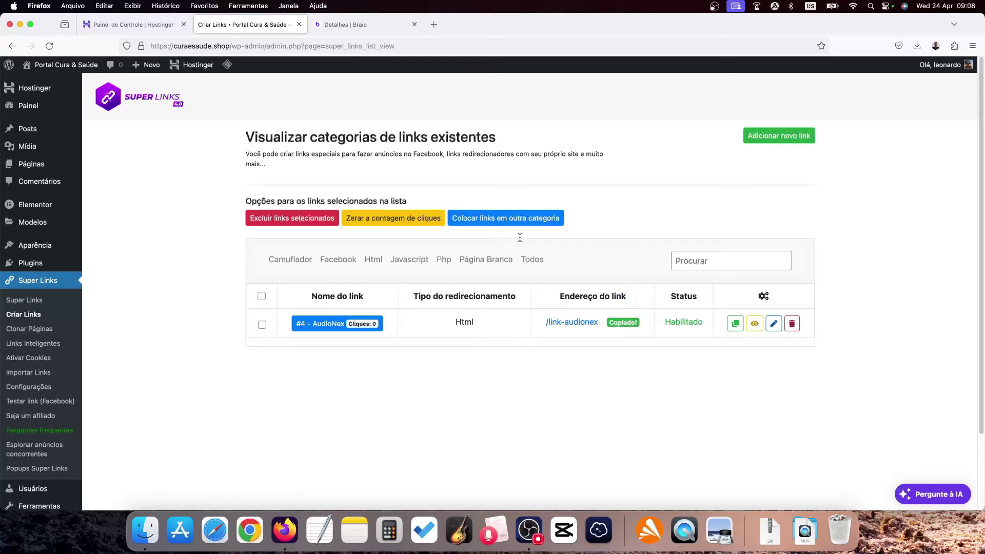
pyautogui.click(567, 323)
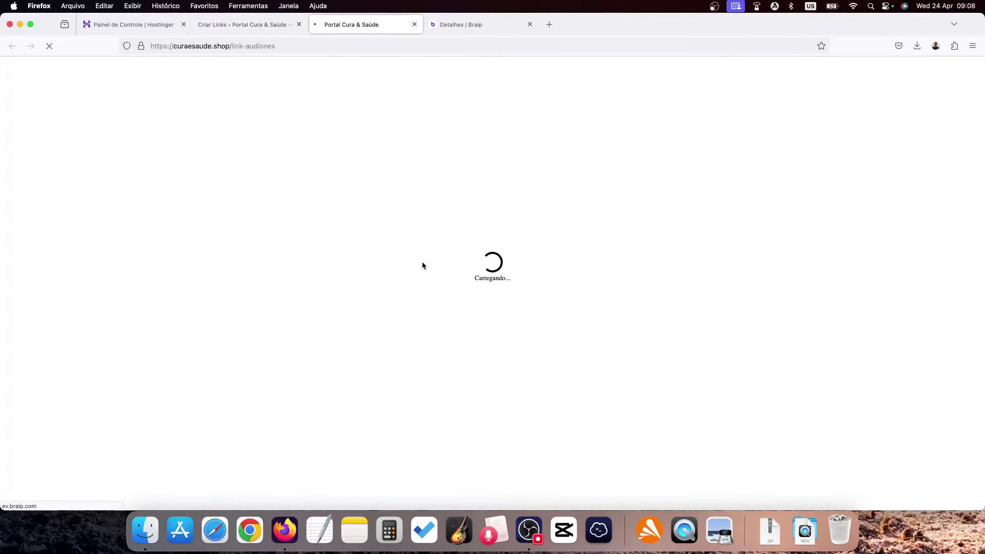
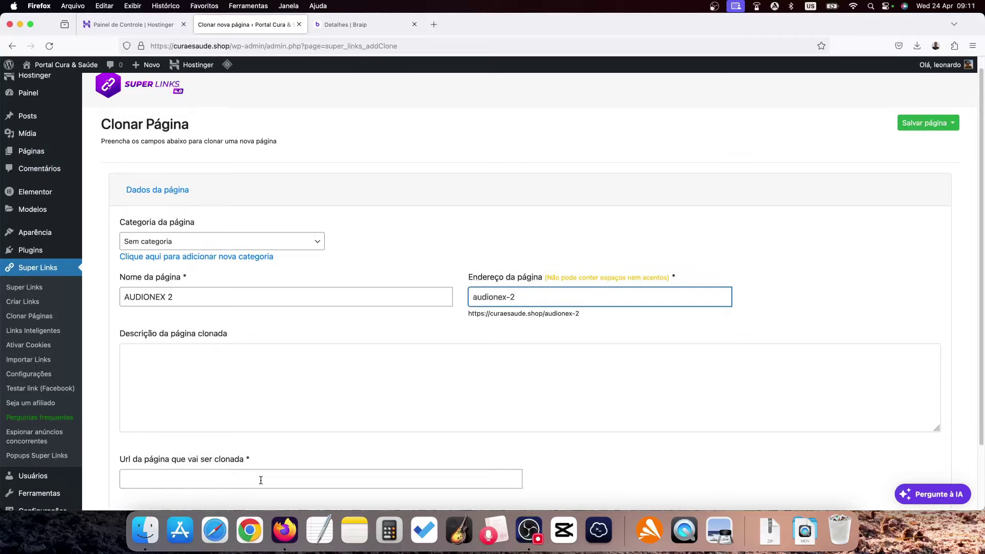
# Step: Copy the AUDIONEX sales page affiliate link in Braip and open the page it leads to
pyautogui.click(367, 24)
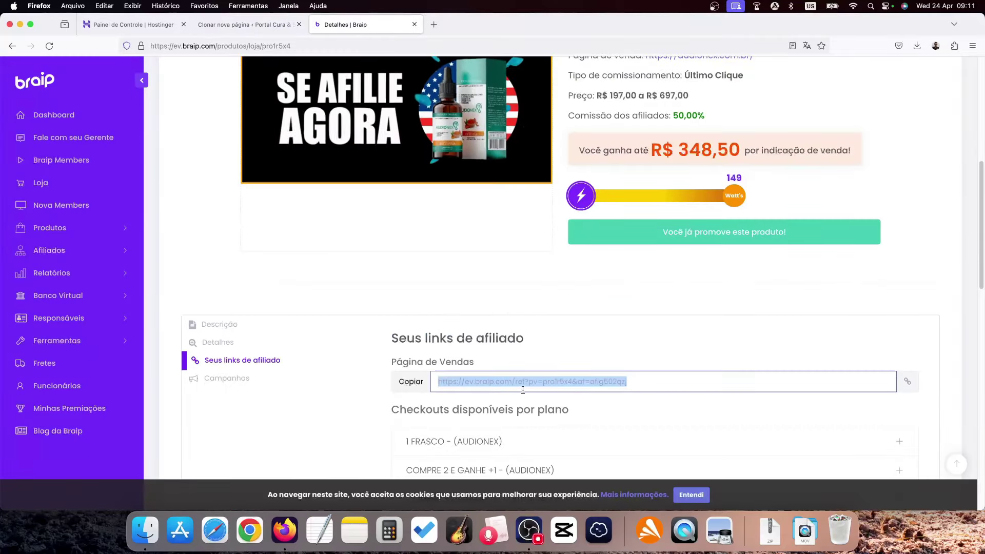
pyautogui.click(424, 391)
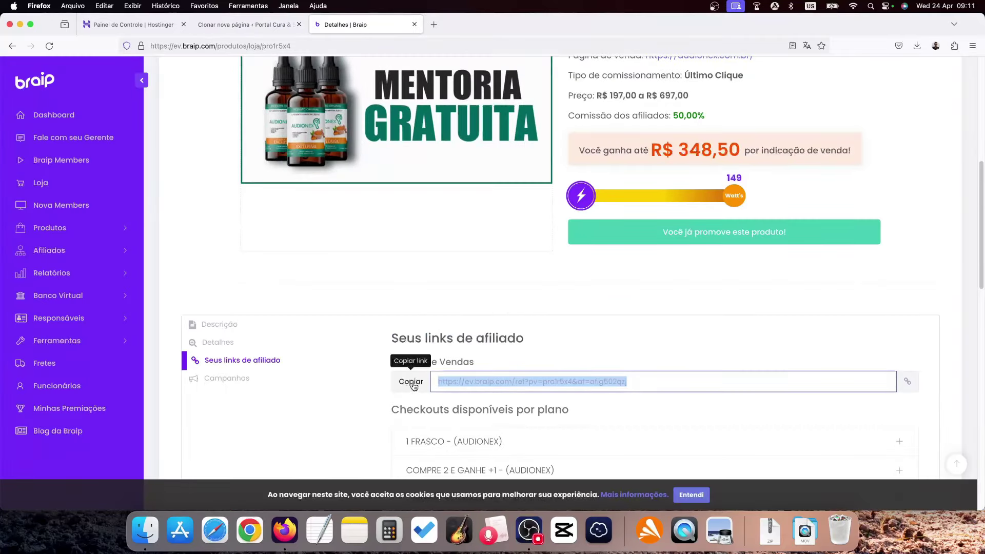
pyautogui.click(907, 382)
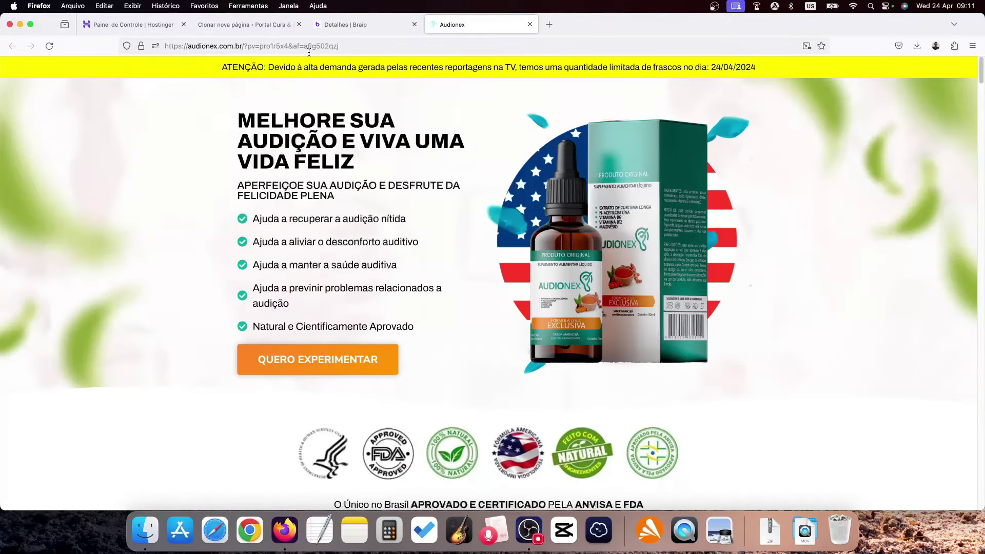
# Step: Copy the full audionex.com.br address of the opened sales page, comparing it with the affiliate link in Braip
pyautogui.click(211, 46)
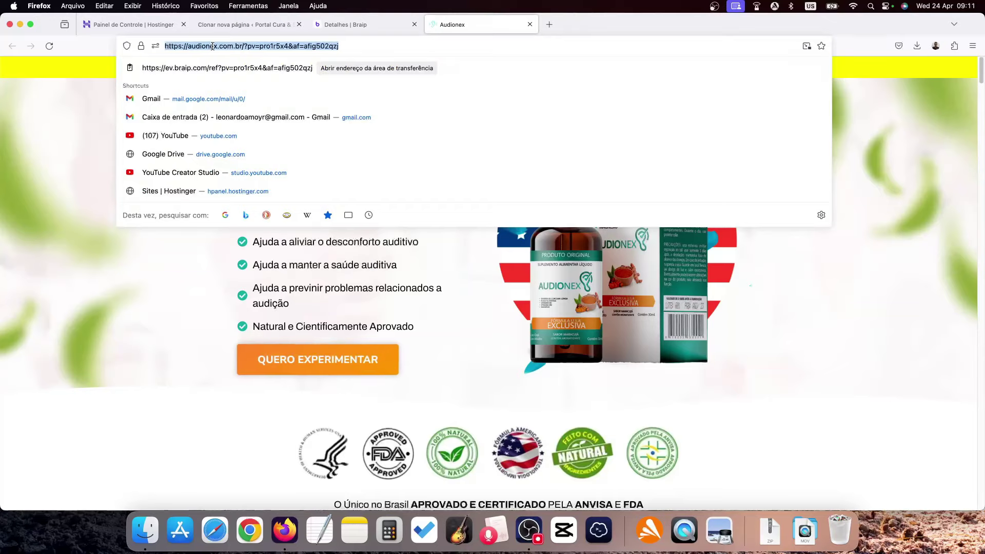
pyautogui.click(800, 312)
pyautogui.click(338, 25)
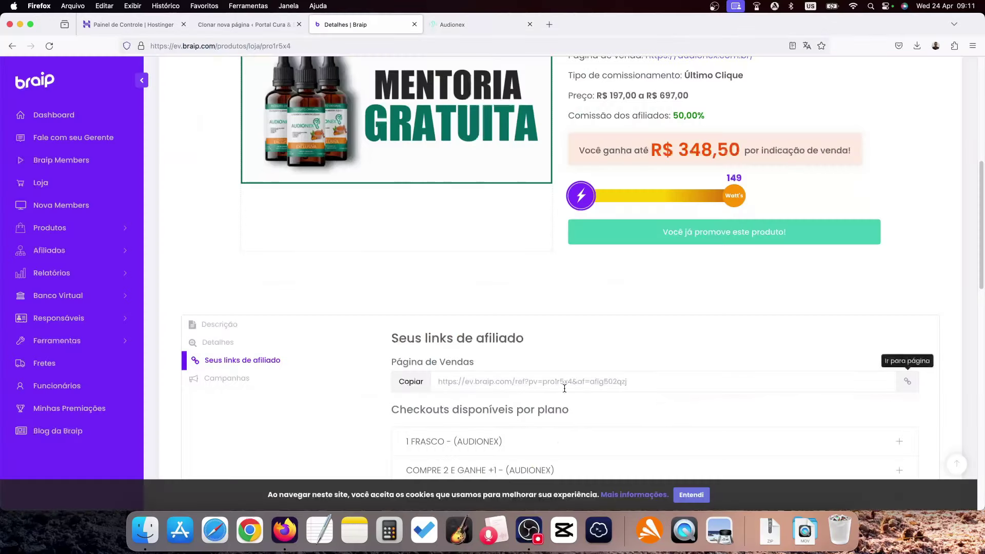
pyautogui.click(474, 25)
pyautogui.click(178, 42)
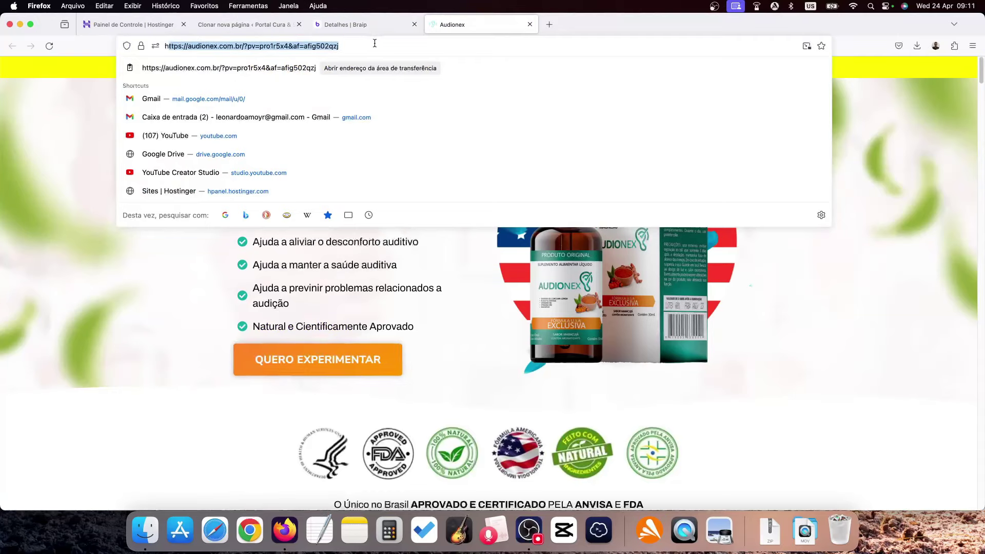
# Step: Paste the copied sales page address as the URL to clone for AUDIONEX 2 and save, staying on the page
pyautogui.click(232, 29)
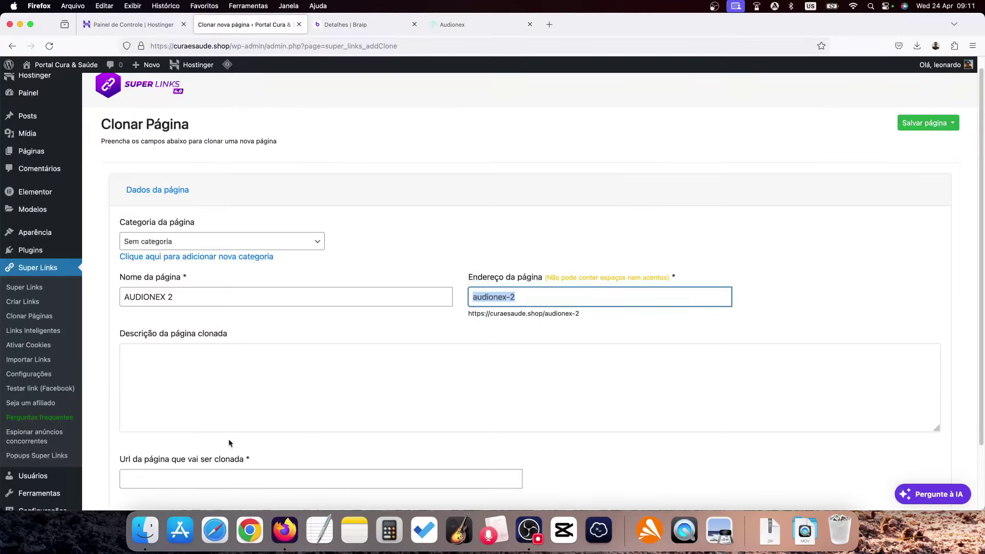
pyautogui.scroll(-1, 229, 452)
pyautogui.click(231, 454)
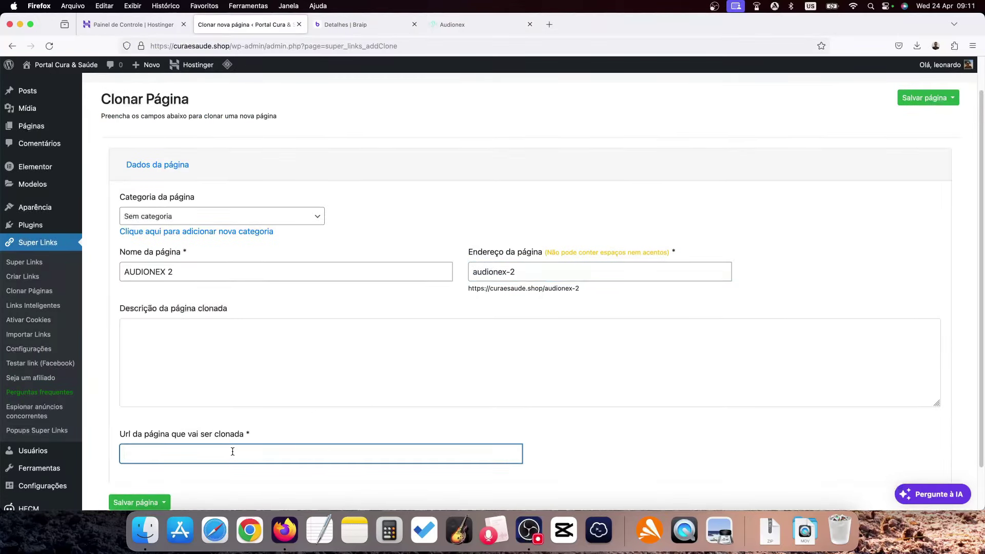
pyautogui.write('https://audionex.com.br/?sv=rrr1r5r4&af=afig502qzj')
pyautogui.click(149, 503)
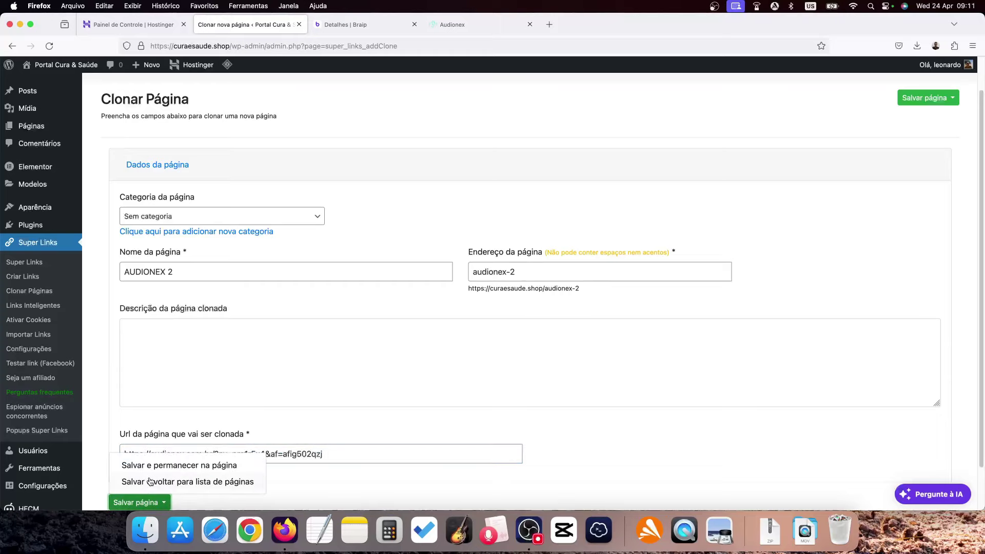
pyautogui.click(236, 471)
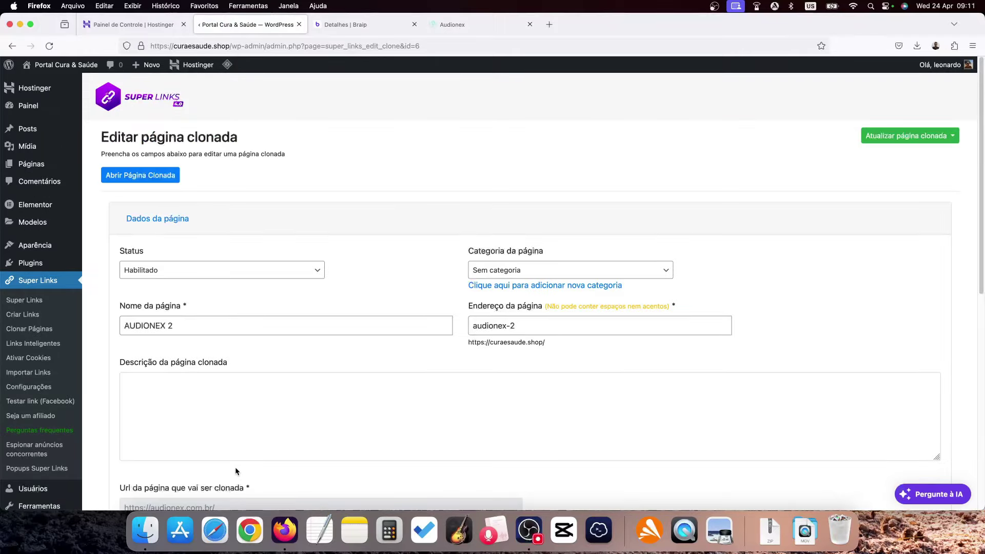
# Step: Open the cloned page, compare it with the original Audionex sales page, and close the original
pyautogui.click(140, 176)
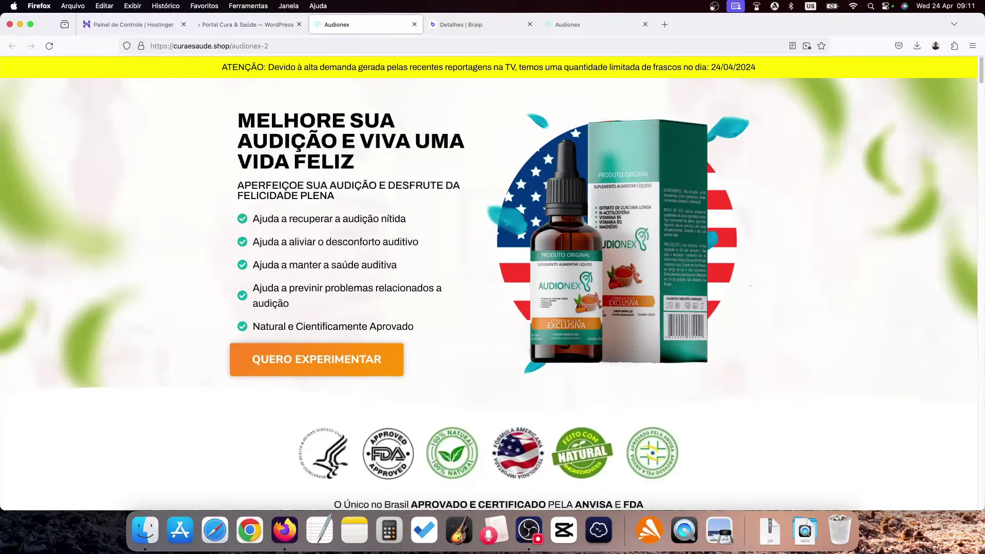
pyautogui.moveTo(574, 25); pyautogui.dragTo(448, 25)
pyautogui.click(451, 209)
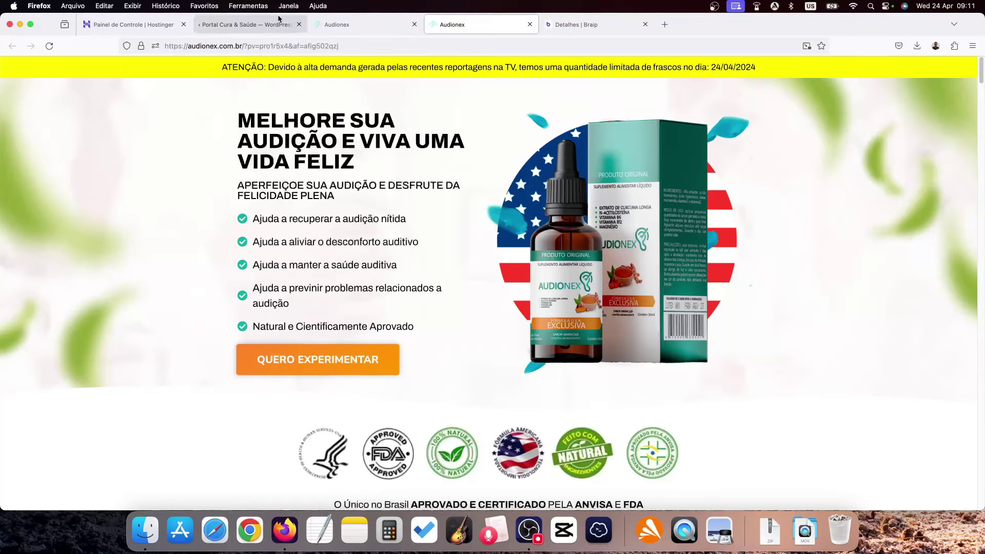
pyautogui.click(252, 45)
pyautogui.click(337, 24)
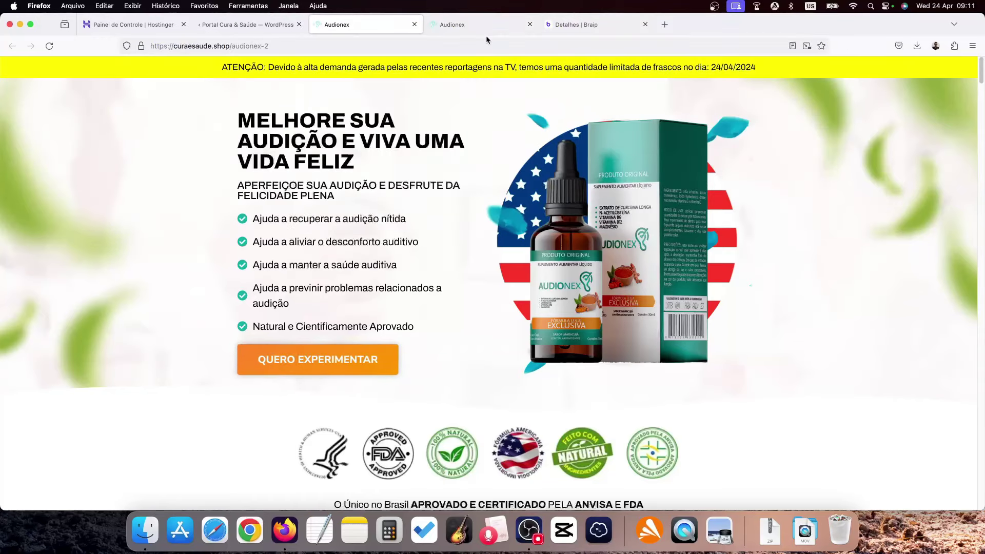
pyautogui.click(452, 25)
pyautogui.click(337, 24)
pyautogui.click(457, 24)
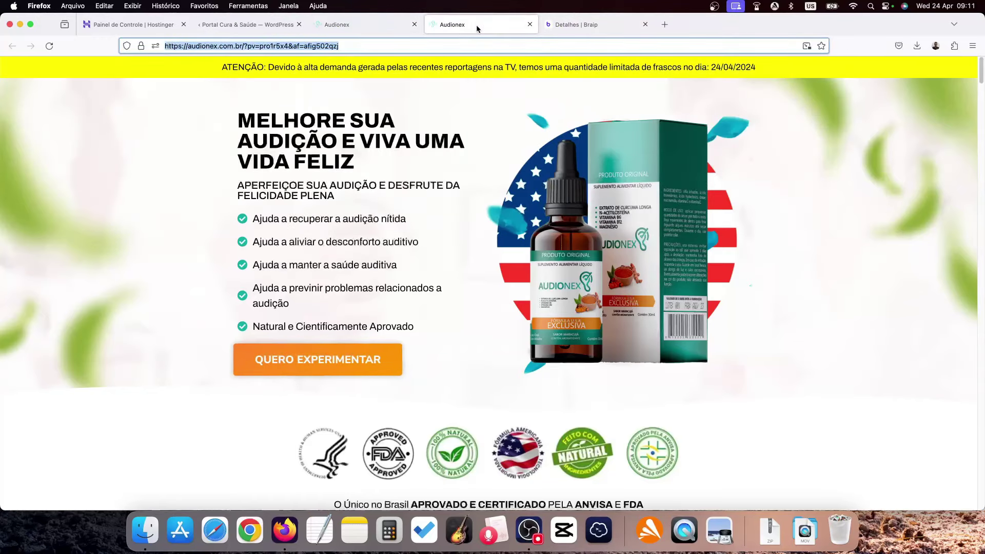
pyautogui.click(530, 25)
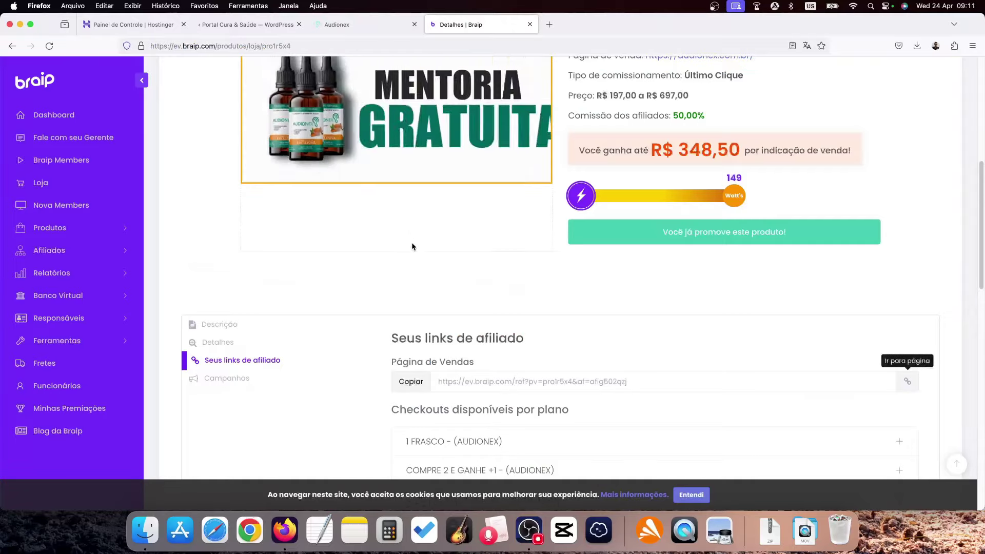
# Step: Review the bottle packages and their COMPRAR AGORA buttons on the cloned Audionex page
pyautogui.click(337, 24)
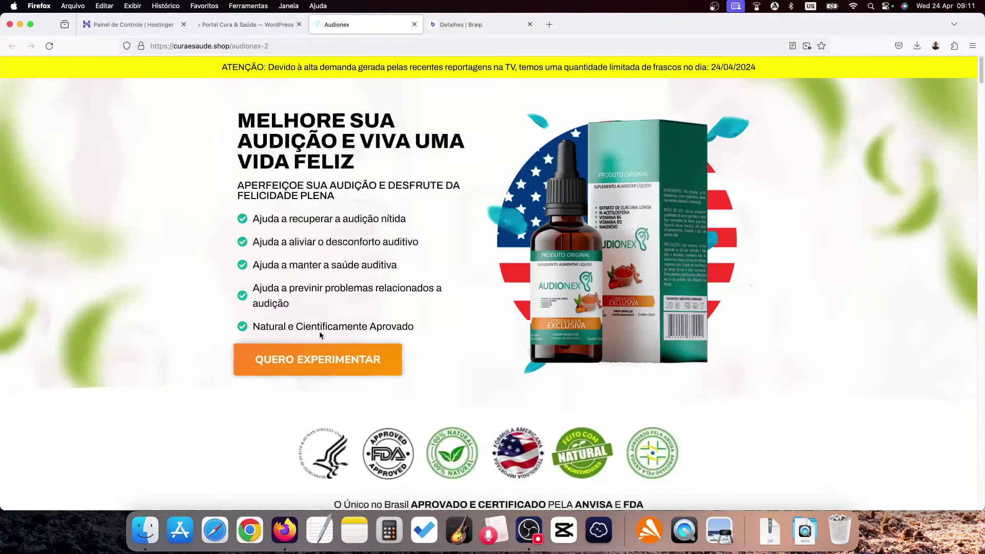
pyautogui.click(283, 365)
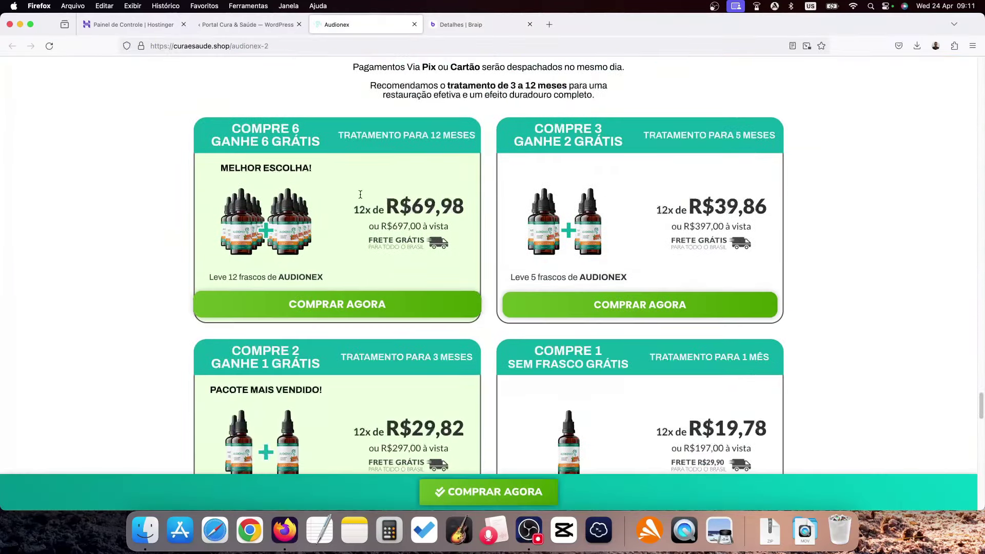
pyautogui.scroll(-5, 565, 346)
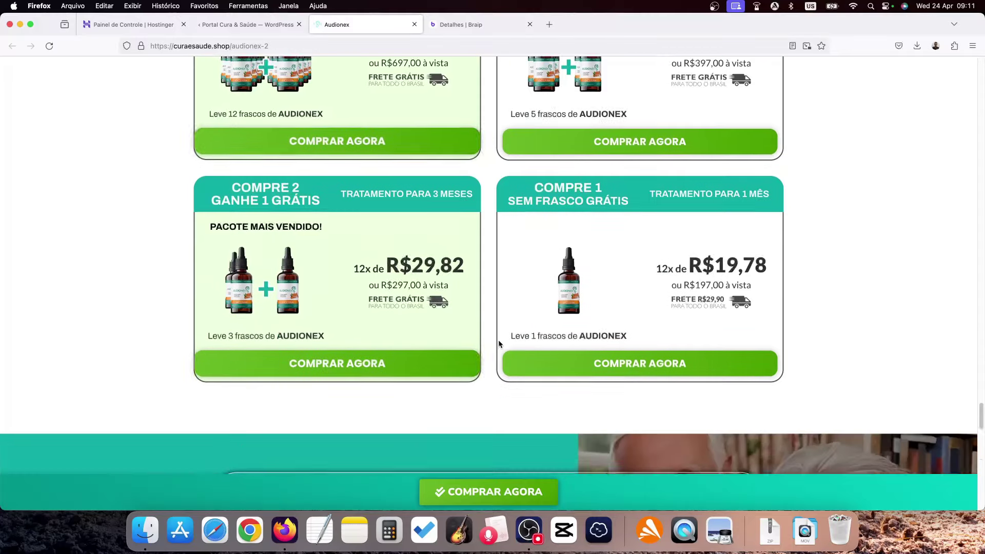
pyautogui.scroll(5, 361, 307)
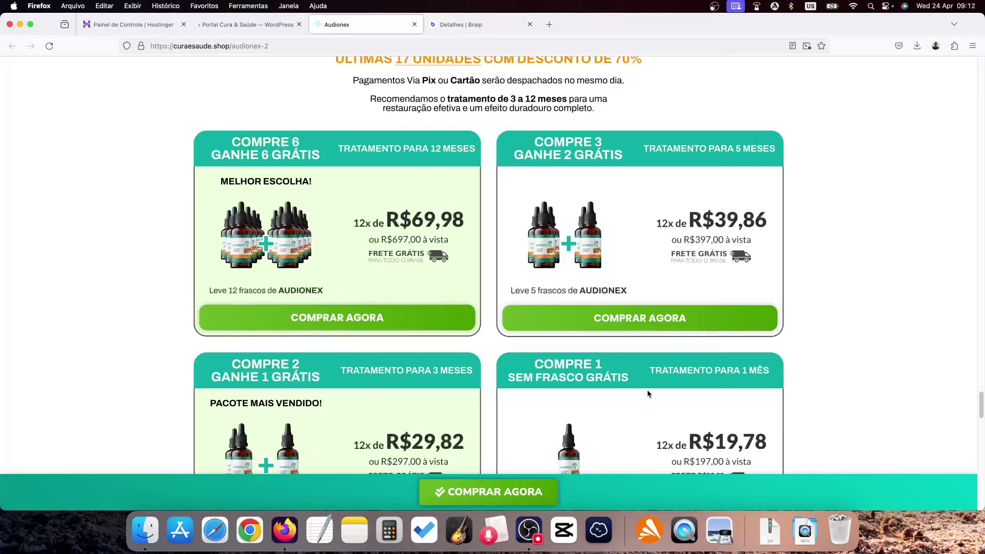
pyautogui.scroll(-4, 595, 358)
pyautogui.scroll(-3, 411, 330)
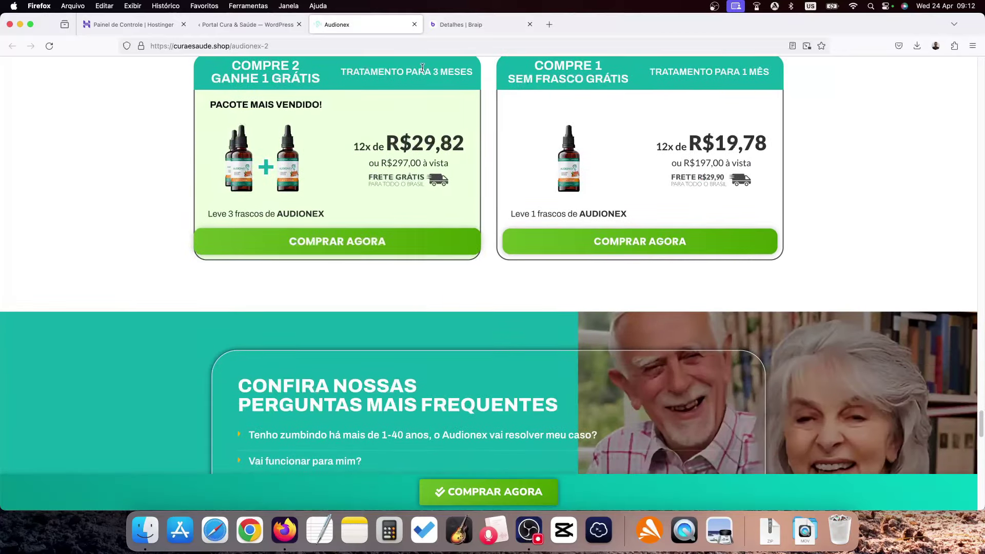
# Step: Review the AUDIONEX checkouts available per plan in Braip, going back over the cloned page and its Super Links settings
pyautogui.click(445, 25)
pyautogui.scroll(-1, 216, 231)
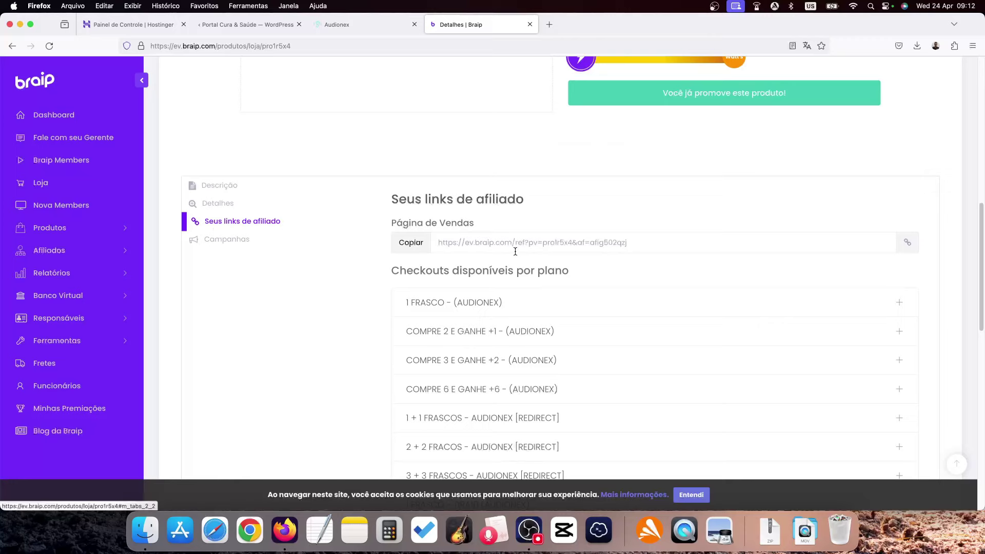
pyautogui.scroll(-1, 516, 252)
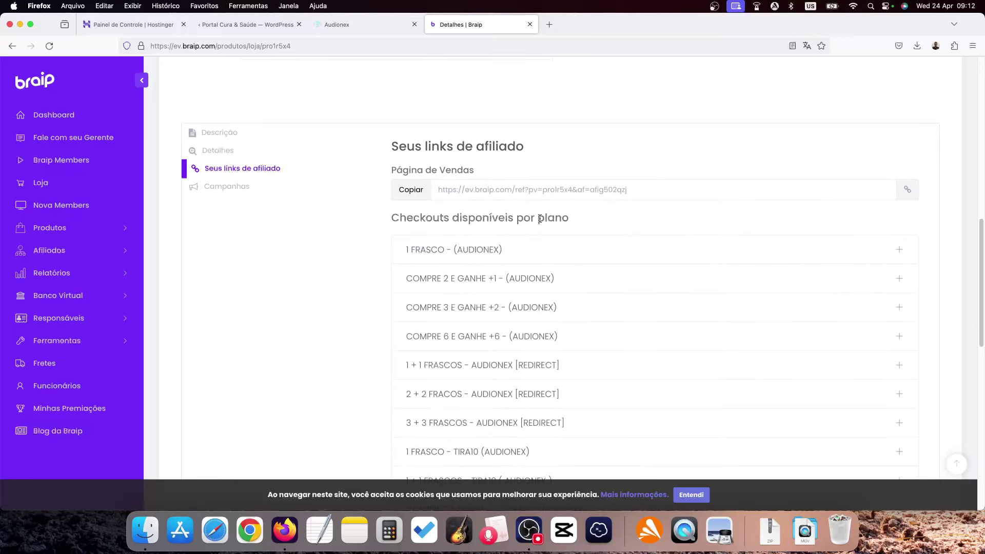
pyautogui.scroll(-1, 547, 221)
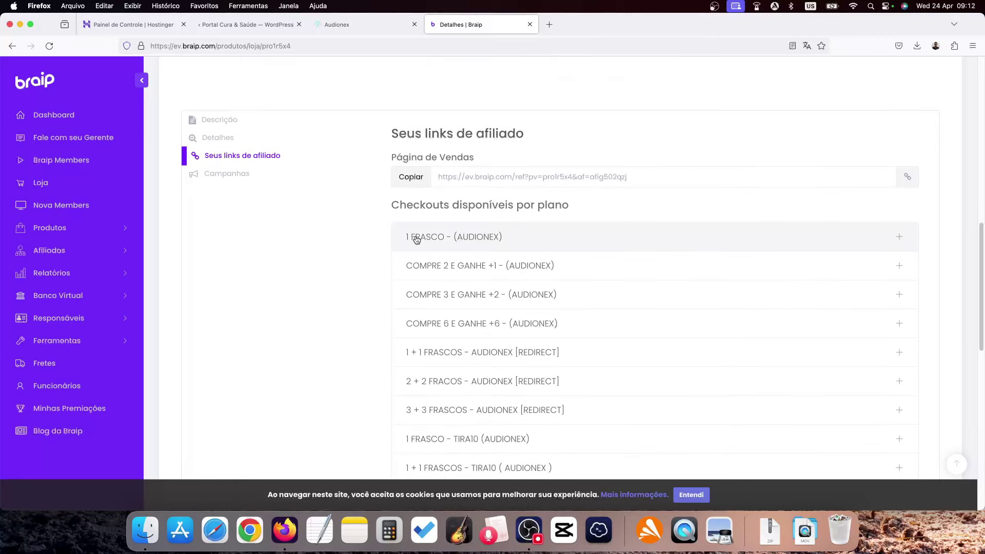
pyautogui.scroll(-1, 477, 247)
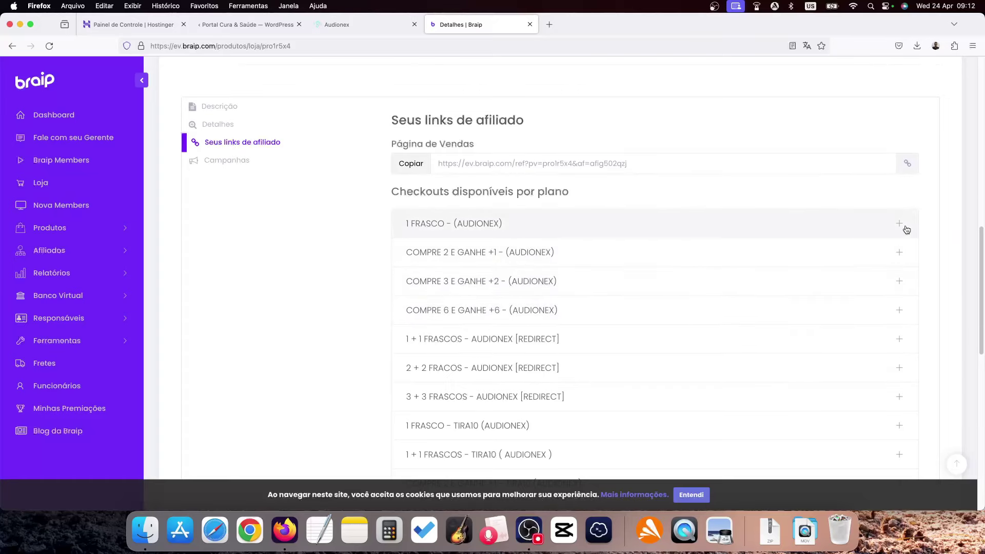
pyautogui.click(382, 26)
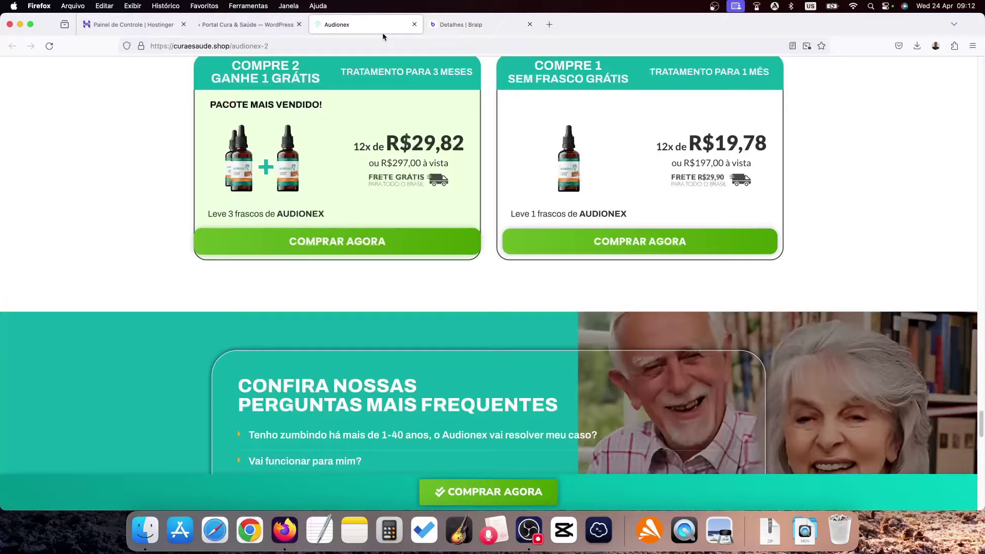
pyautogui.click(276, 26)
pyautogui.scroll(-5, 257, 331)
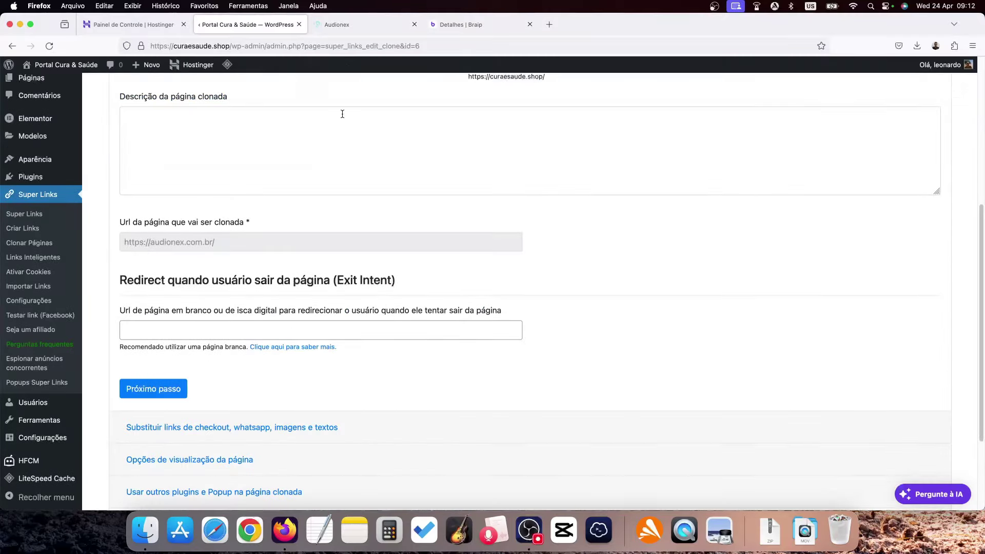
pyautogui.scroll(3, 359, 121)
pyautogui.click(461, 24)
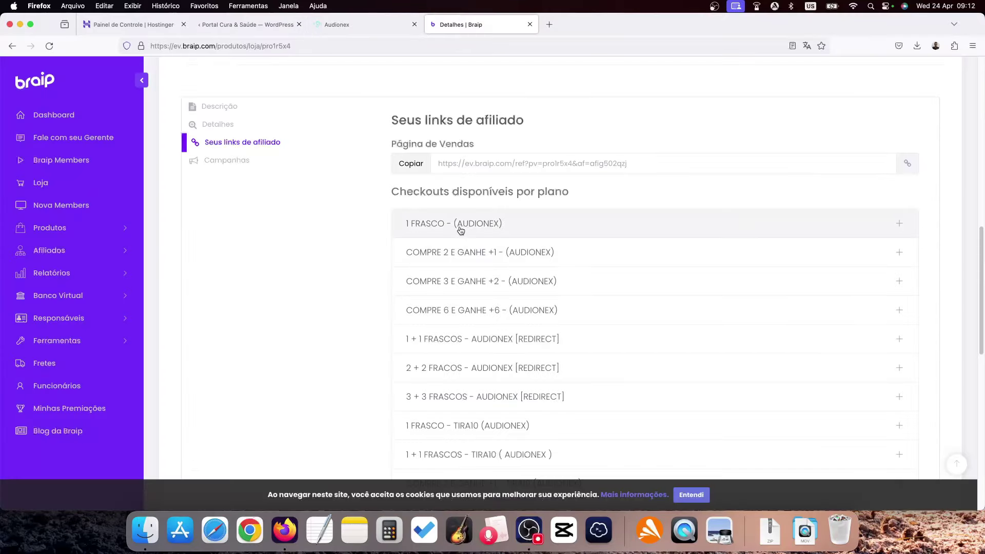
# Step: Expand the 1 FRASCO - (AUDIONEX) plan, open its standard checkout page, look through the order form, and close it
pyautogui.click(428, 226)
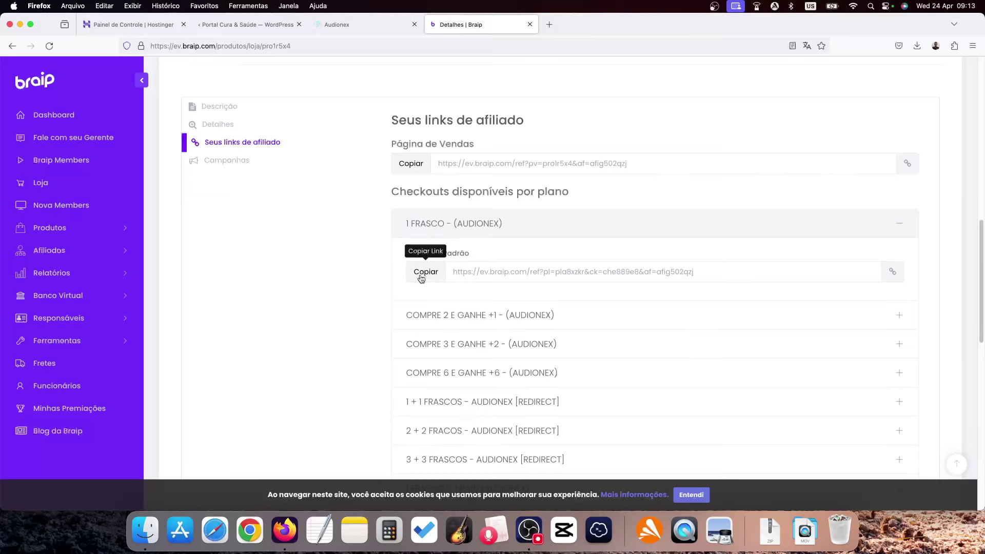
pyautogui.click(893, 272)
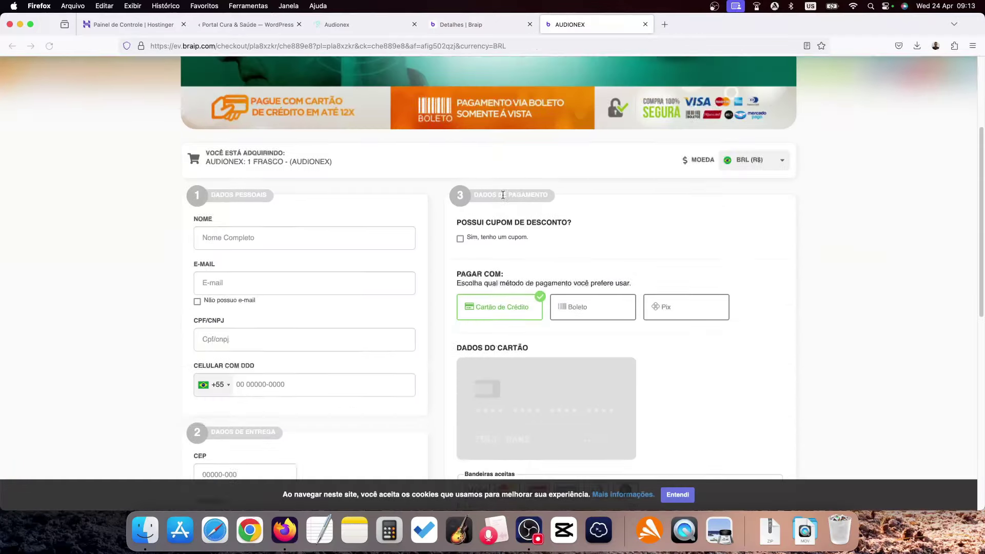
pyautogui.scroll(-10, 506, 198)
pyautogui.scroll(-3, 505, 198)
pyautogui.scroll(15, 505, 198)
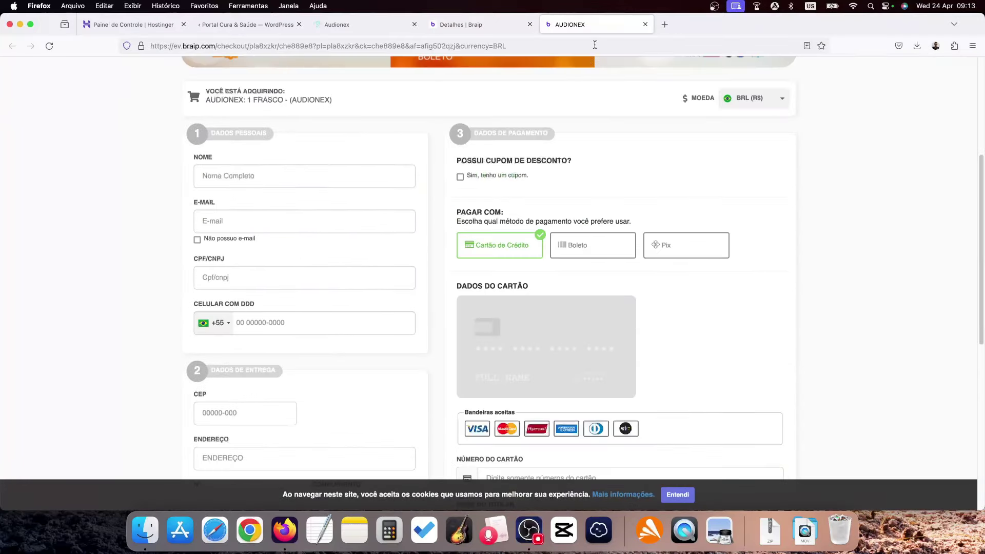
pyautogui.press('super+w')
# Step: Review the four bottle packages on the cloned Audionex page against the Braip plans
pyautogui.click(352, 15)
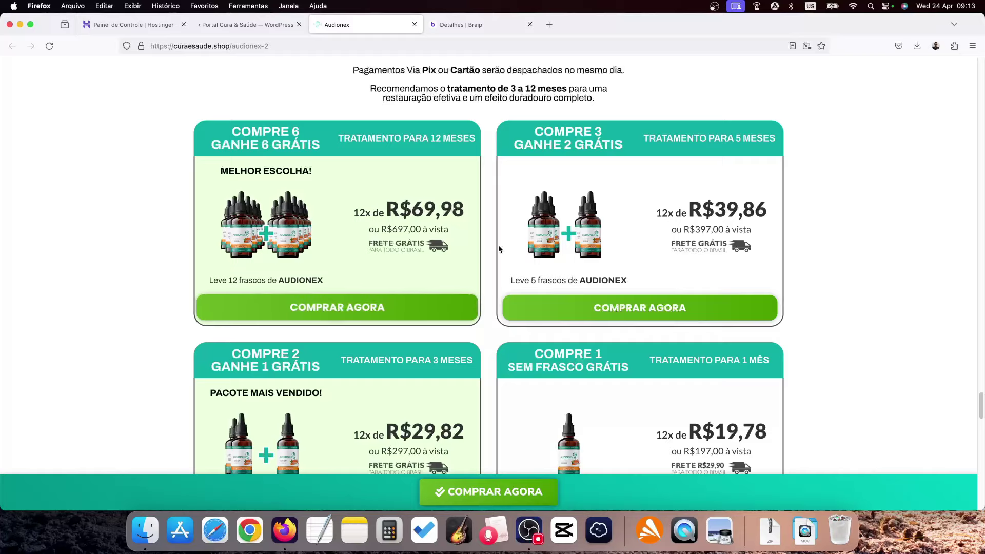
pyautogui.scroll(-4, 497, 244)
pyautogui.scroll(4, 473, 290)
pyautogui.scroll(-3, 335, 210)
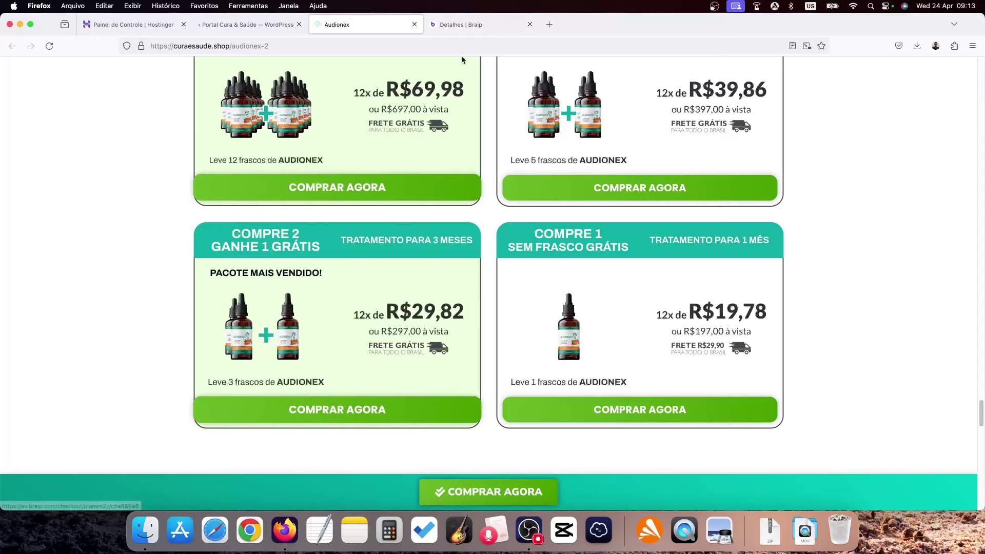
# Step: Copy the 1 FRASCO affiliate checkout link in Braip and expand the checkout link substitution settings of the AUDIONEX 2 clone
pyautogui.click(468, 26)
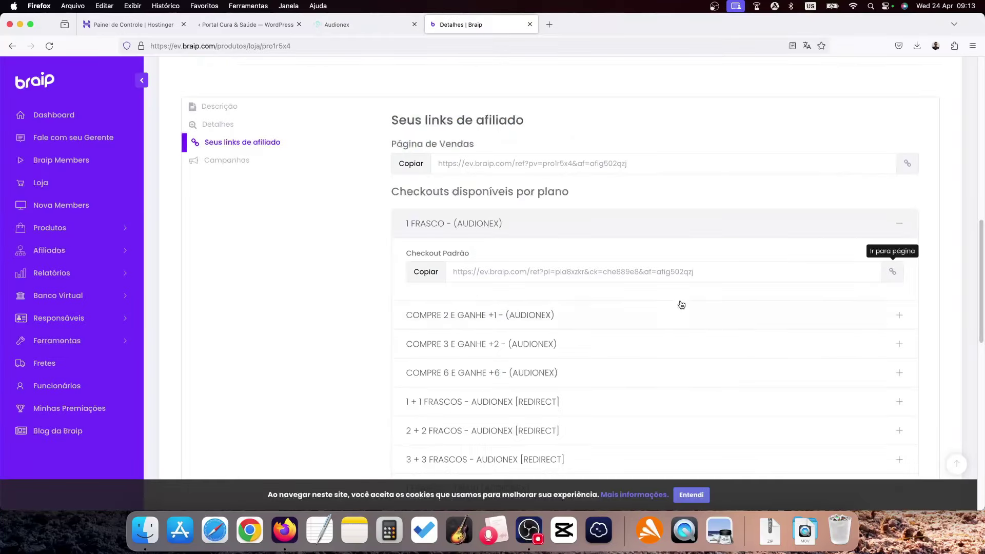
pyautogui.click(420, 273)
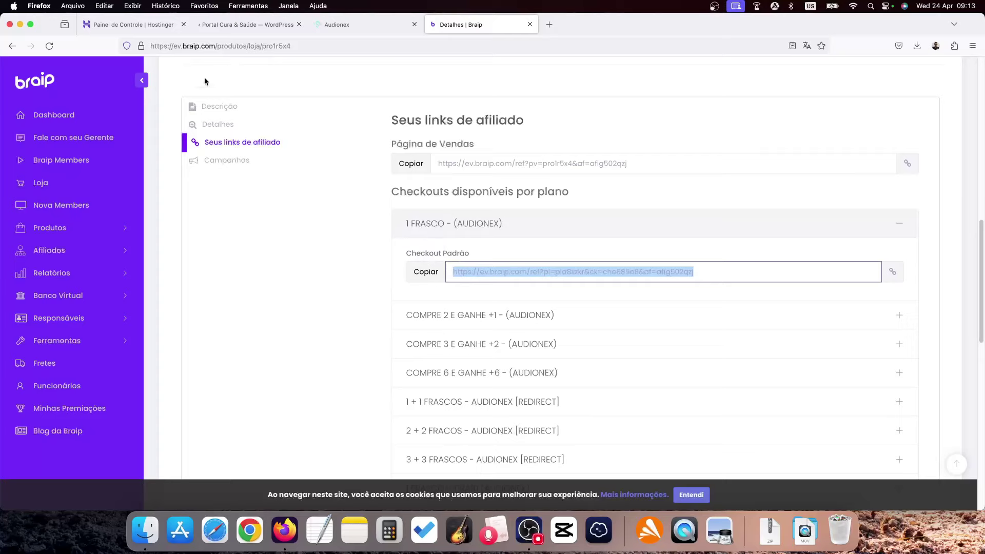
pyautogui.click(222, 29)
pyautogui.scroll(-3, 170, 266)
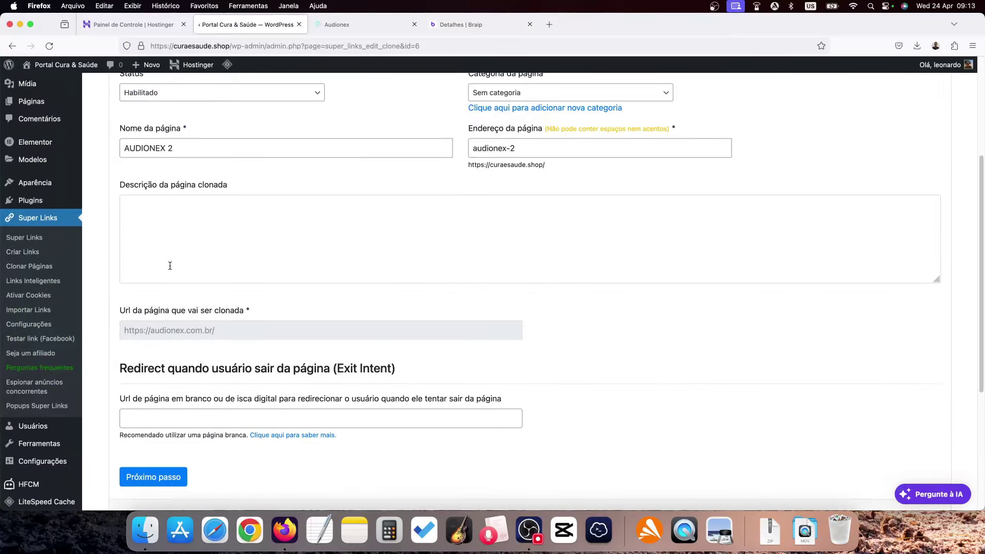
pyautogui.scroll(-7, 170, 265)
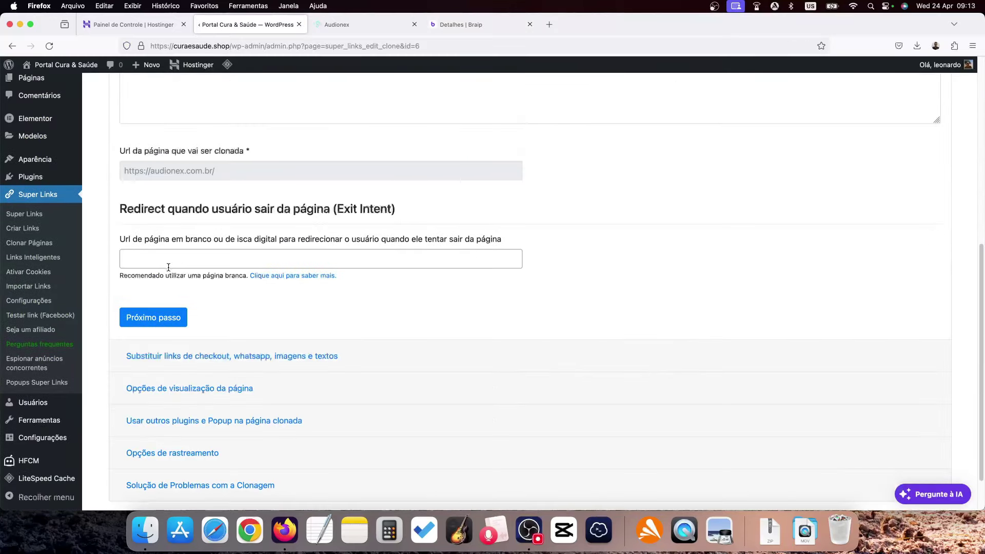
pyautogui.click(193, 346)
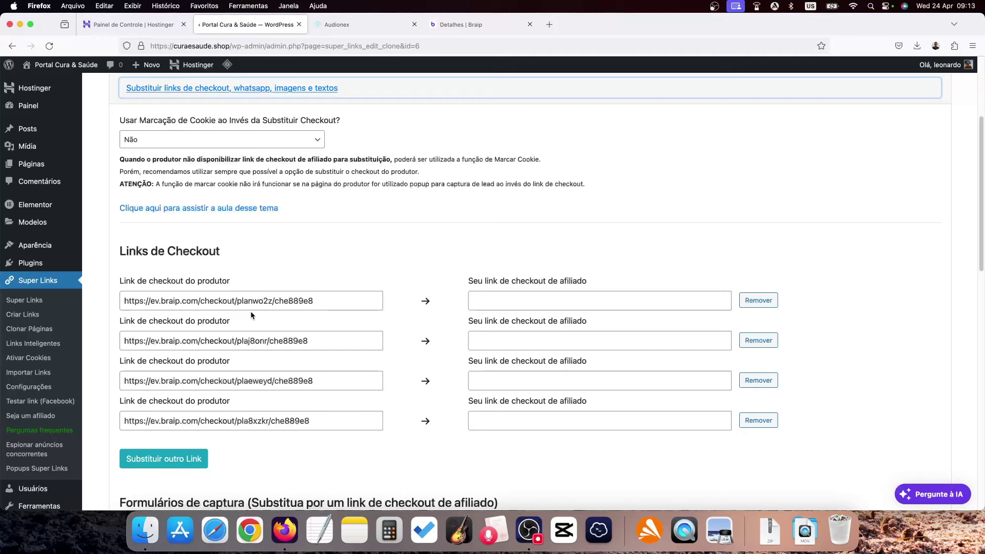
# Step: Check the one-bottle package's buy link on the cloned page and find the matching producer checkout link by its plan code pla8xzkr
pyautogui.click(356, 27)
pyautogui.moveTo(611, 409)
pyautogui.moveTo(234, 421); pyautogui.dragTo(254, 421)
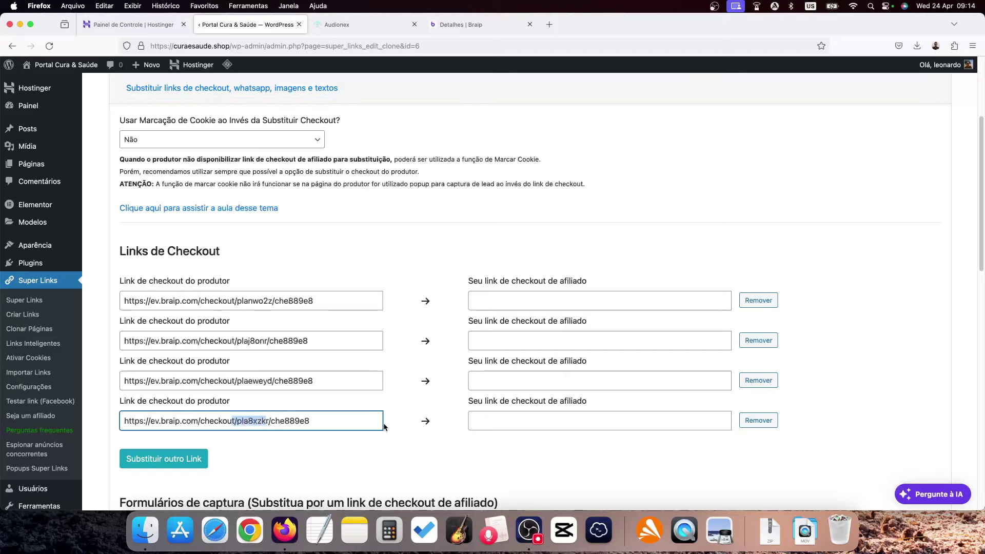
# Step: Copy the 1 FRASCO checkout link again in Braip and paste it as the affiliate checkout for the pla8xzkr producer link
pyautogui.click(462, 25)
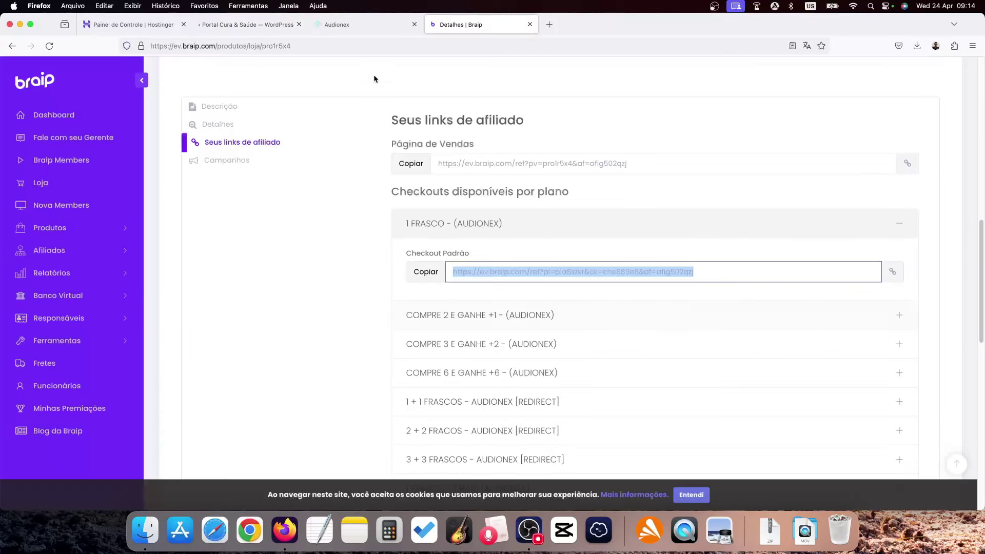
pyautogui.click(425, 271)
pyautogui.click(306, 26)
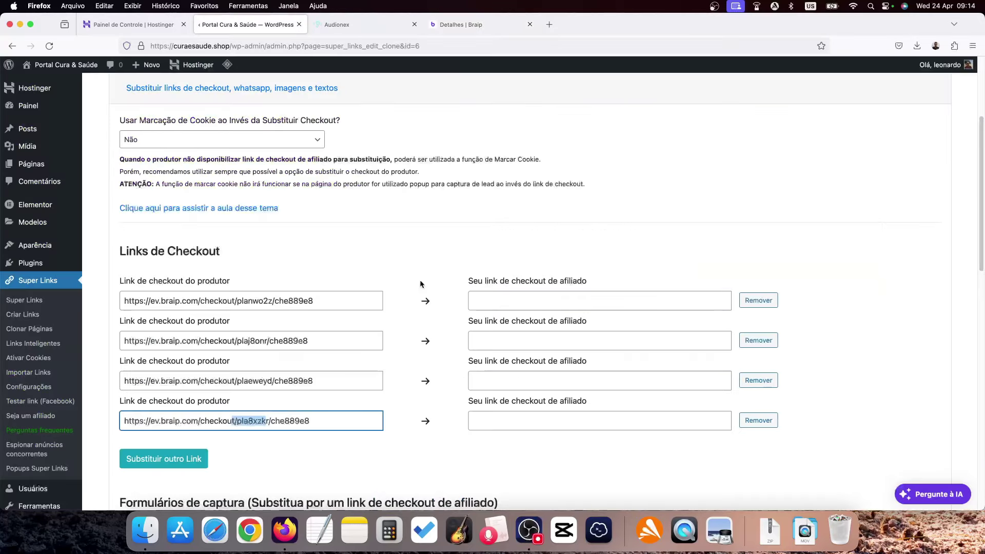
pyautogui.click(507, 419)
pyautogui.write('https://ev.braip.com/ref?pl=pla8xzkr&ck=che889e8&af=afig502qzj')
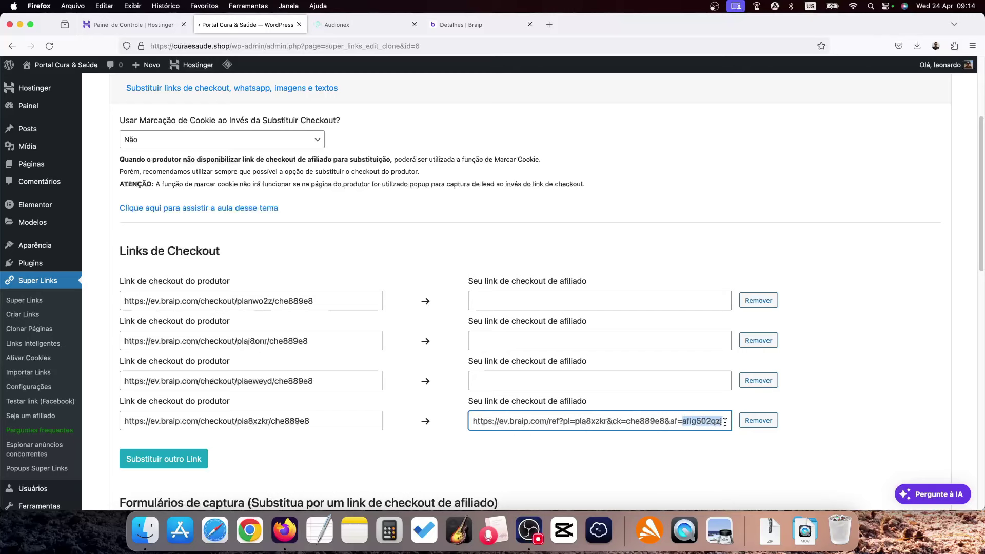
# Step: Compare the pla8xzkr producer checkout link with the affiliate link that replaces it, including the affiliate code at its end
pyautogui.click(312, 421)
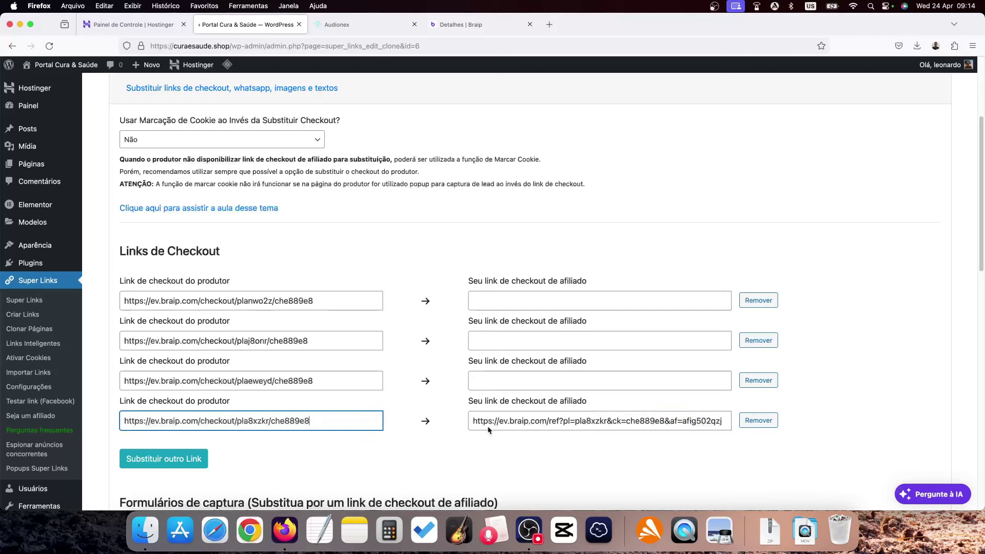
pyautogui.moveTo(316, 419); pyautogui.dragTo(139, 421)
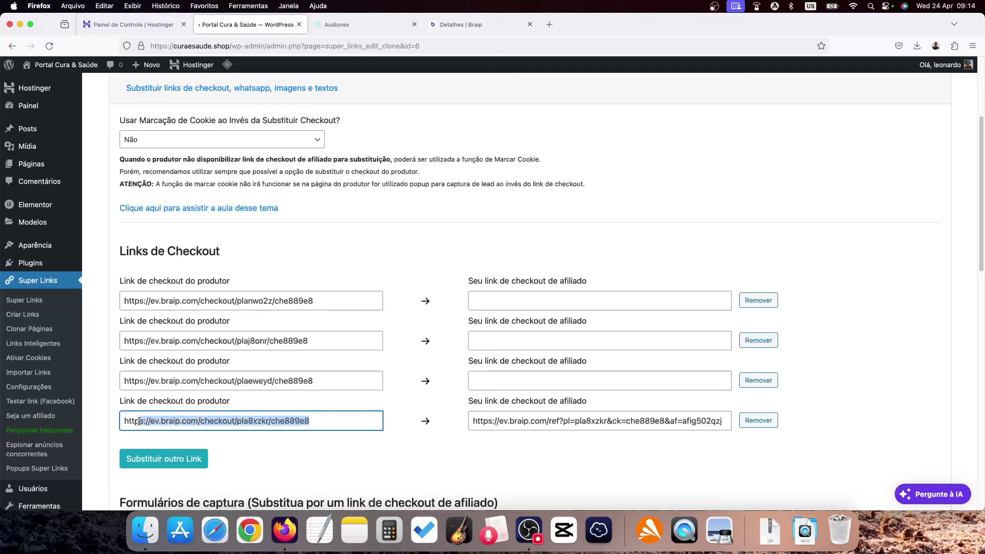
pyautogui.click(677, 421)
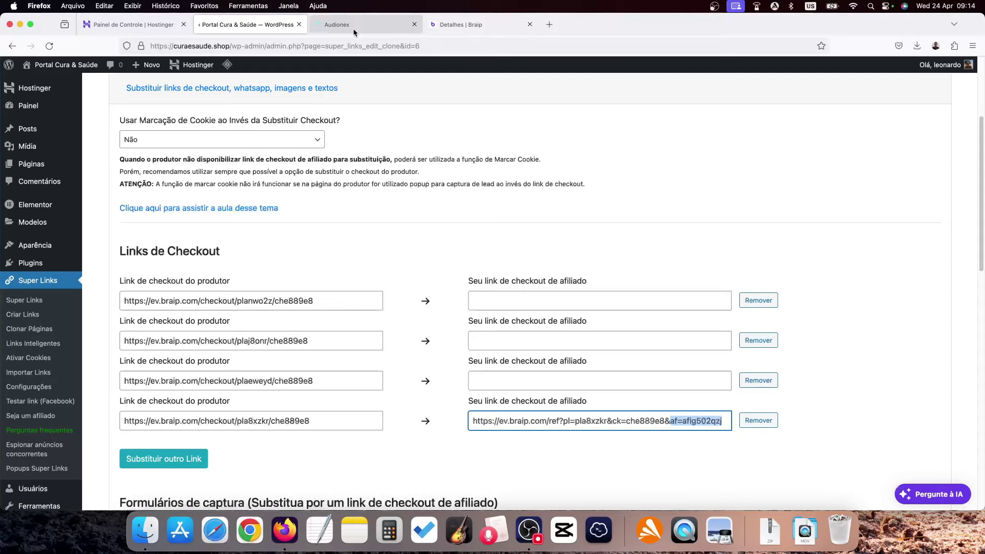
# Step: Check the COMPRE 2 GANHE 1 package's buy link on the cloned page against the producer checkout link with plan code plaeweyd
pyautogui.click(329, 25)
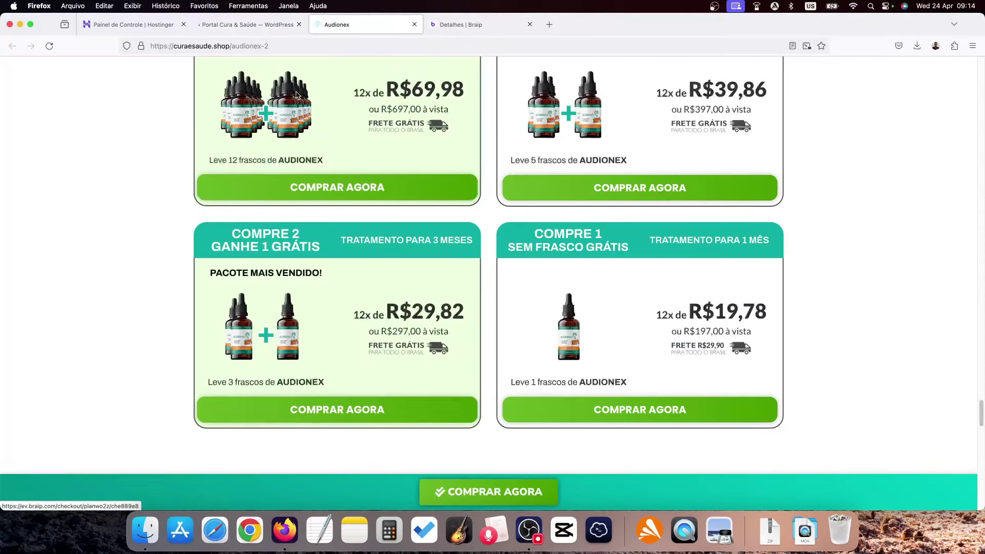
pyautogui.click(277, 28)
pyautogui.click(249, 385)
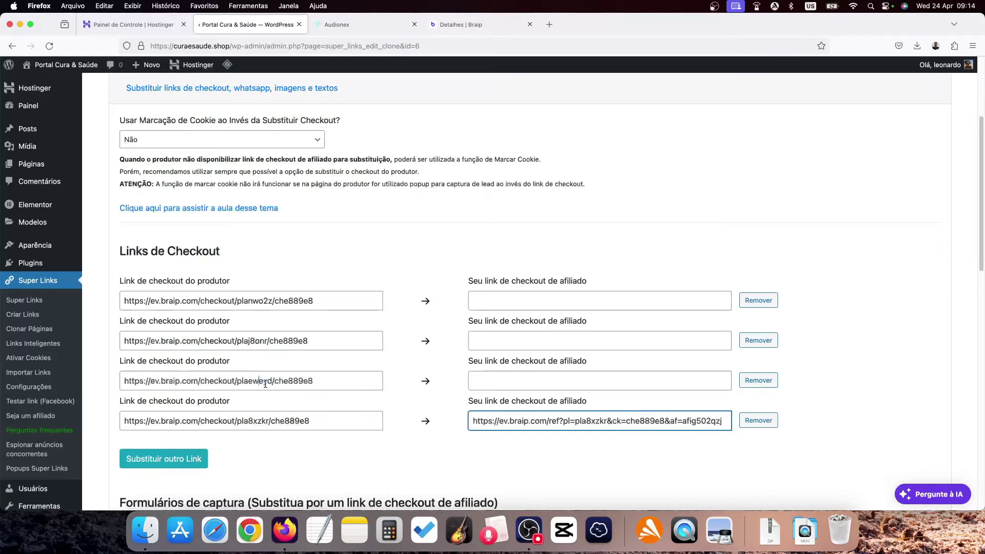
pyautogui.hotkey('ctrl', 'Tab')
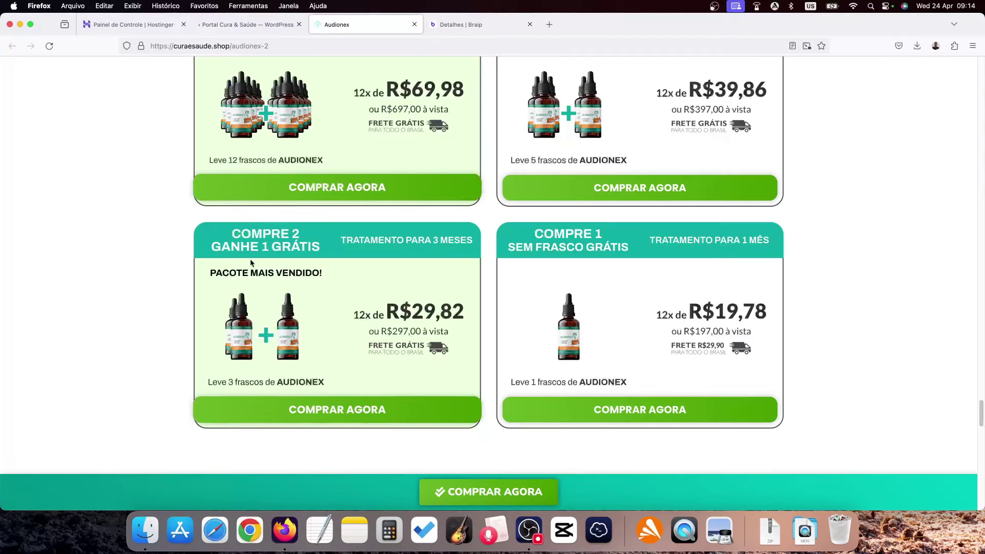
# Step: Copy the COMPRE 2 E GANHE +1 checkout link from Braip and paste it as the affiliate checkout for the plaeweyd producer link
pyautogui.hotkey('ctrl', 'Tab')
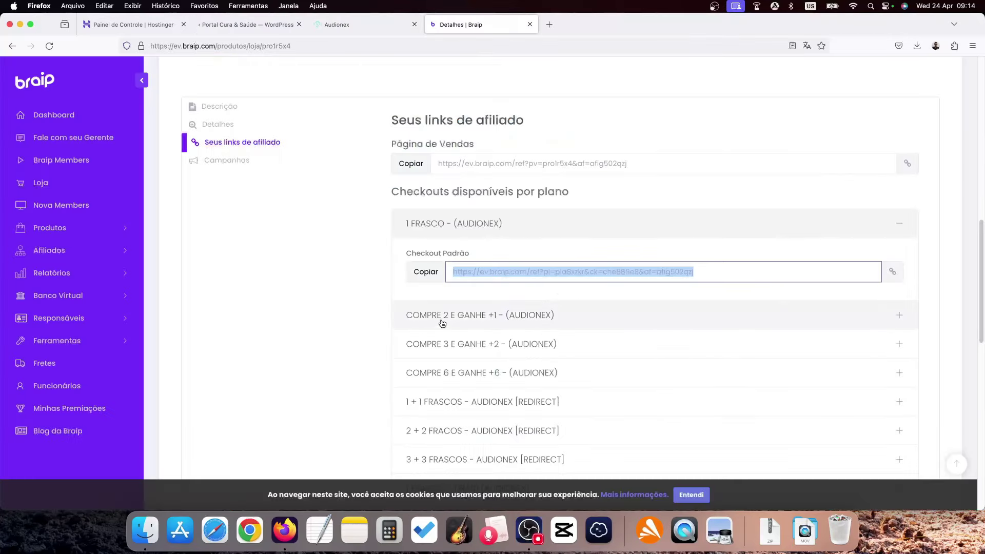
pyautogui.click(470, 318)
pyautogui.click(428, 304)
pyautogui.press('super+c')
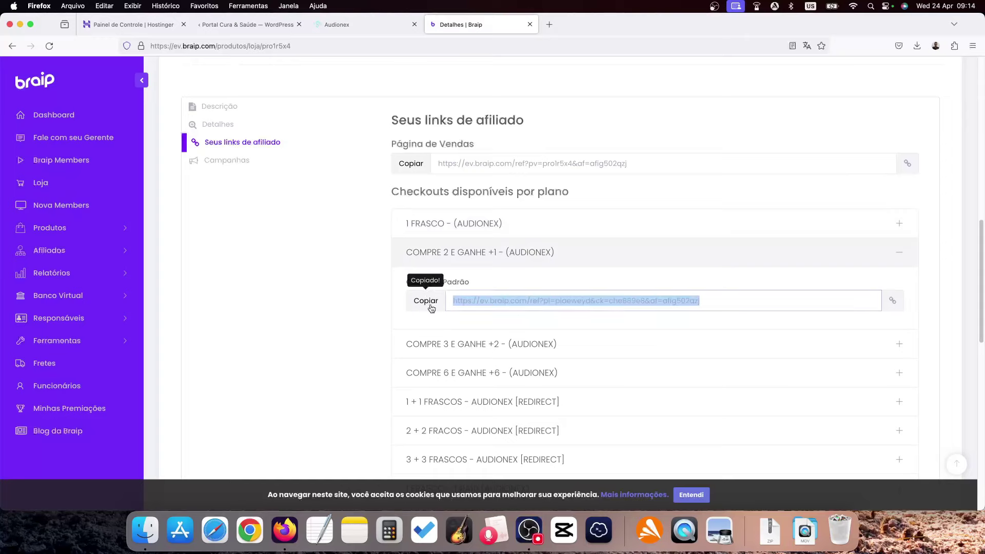
pyautogui.click(263, 25)
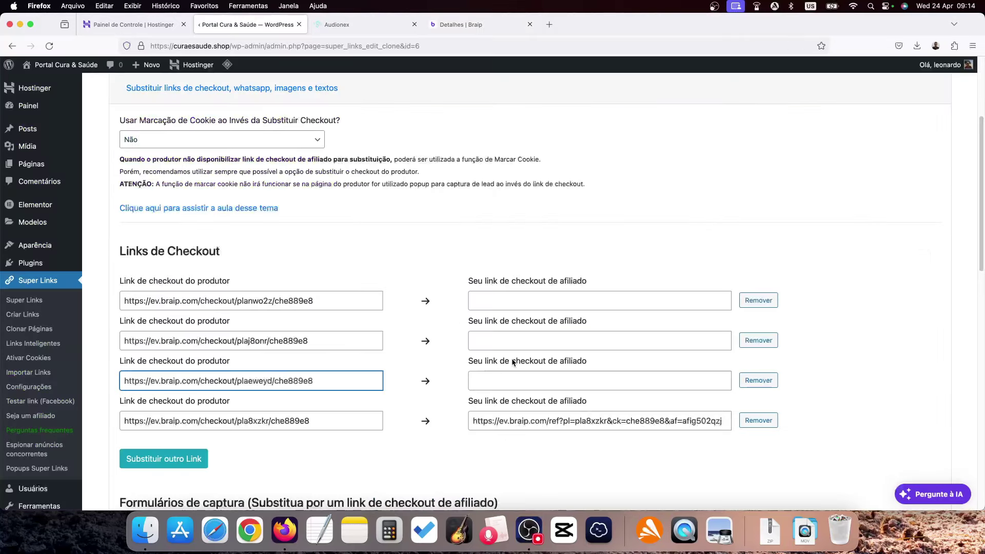
pyautogui.click(511, 380)
pyautogui.press('super+v')
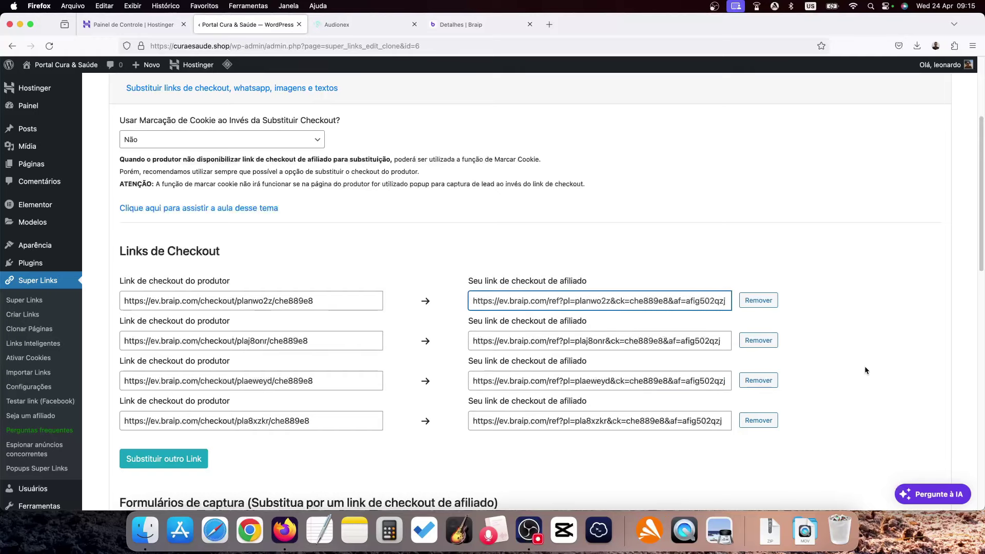
# Step: Look over the substituted checkout links and the remaining substitution sections, and update the cloned page while staying on it
pyautogui.scroll(-3, 864, 365)
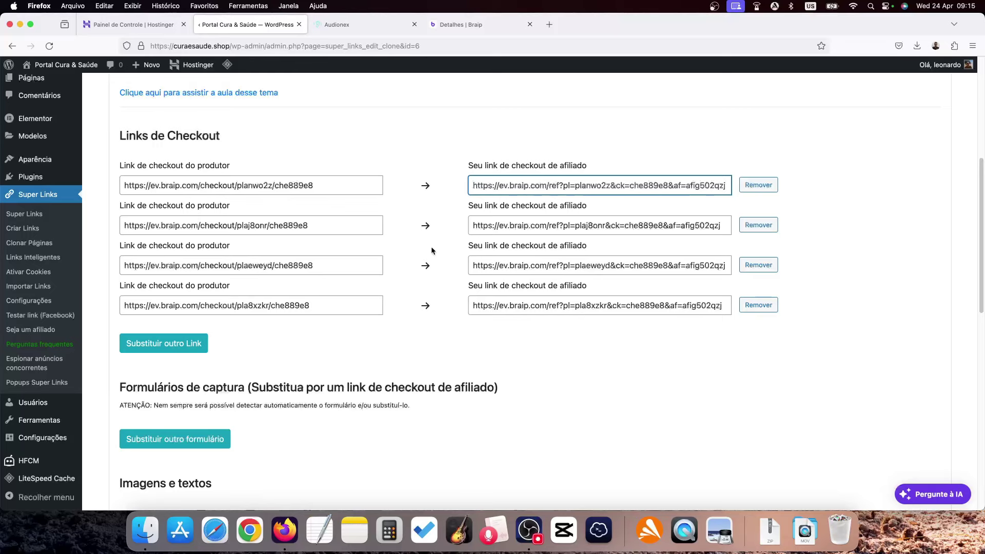
pyautogui.scroll(-3, 431, 252)
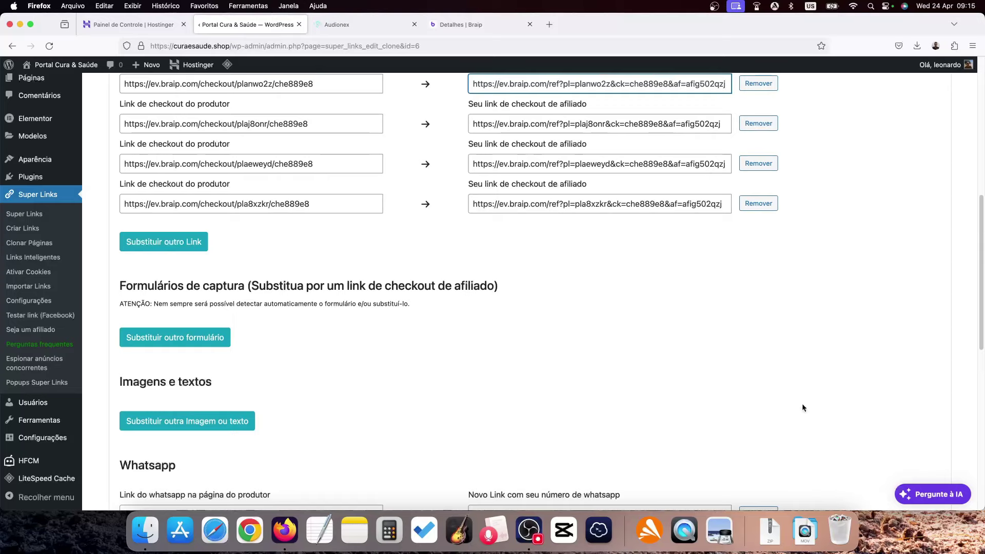
pyautogui.scroll(10, 803, 408)
pyautogui.click(891, 141)
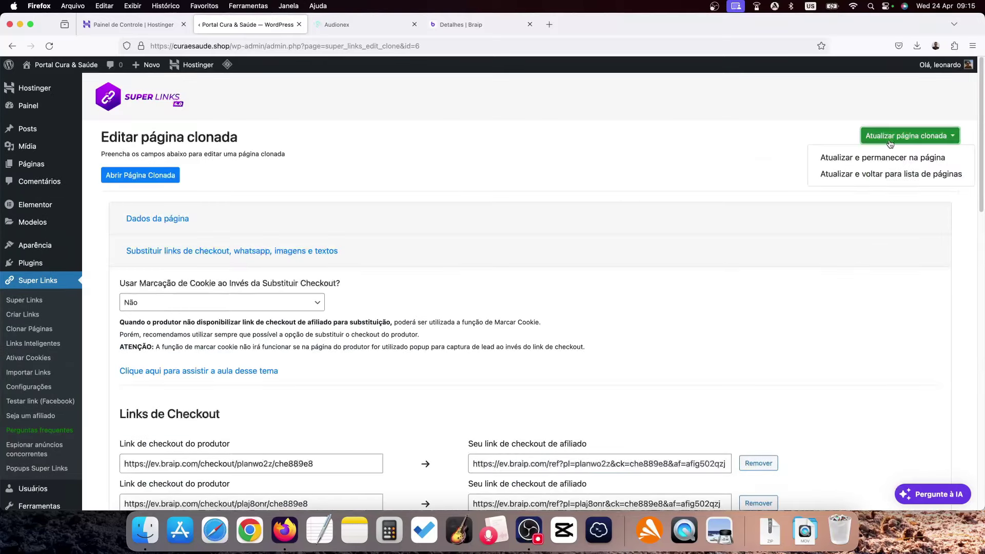
pyautogui.click(878, 158)
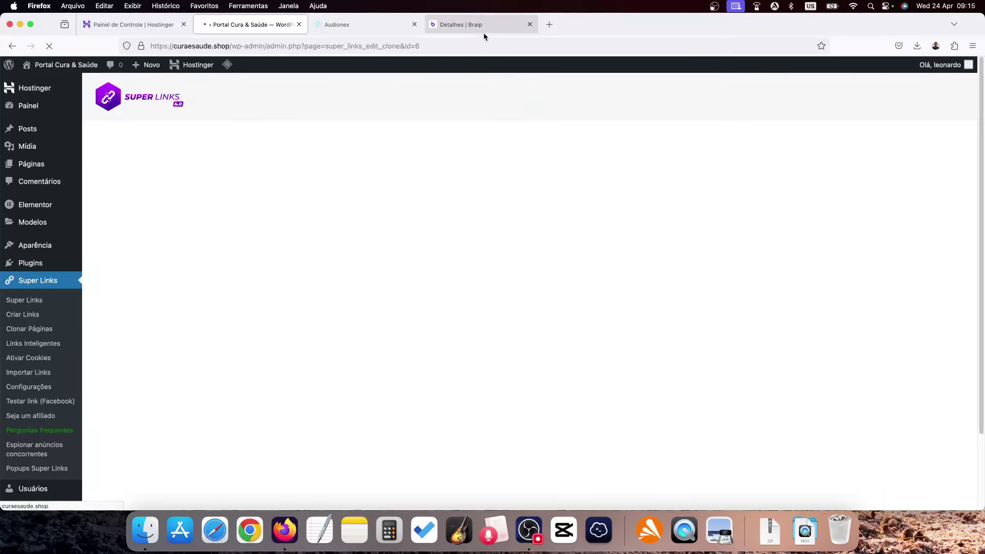
# Step: Open the AUDIONEX sales page through the Braip affiliate link and reload audionex.com.br without the ?pv=pro1r5x4 and affiliate parameters
pyautogui.click(484, 30)
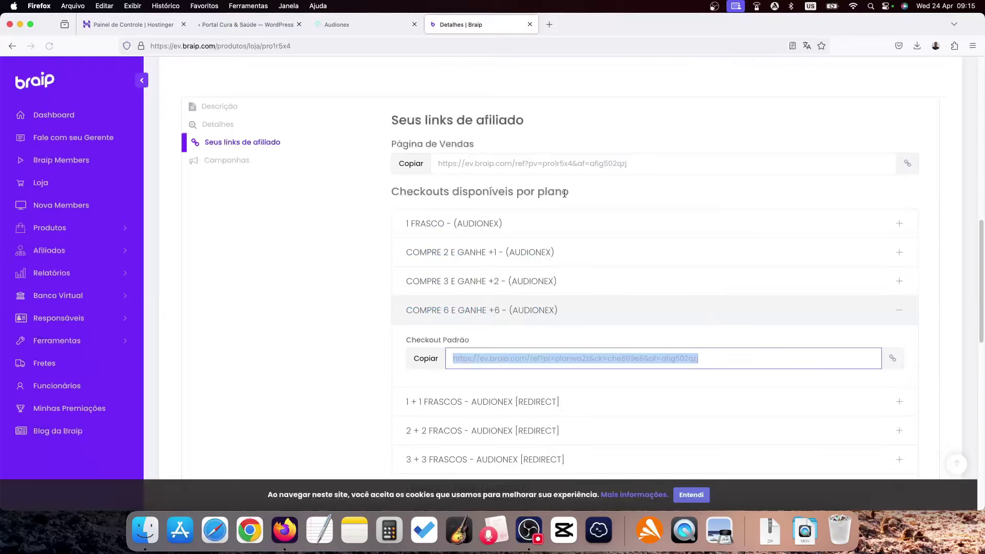
pyautogui.scroll(5, 516, 267)
pyautogui.scroll(-3, 640, 372)
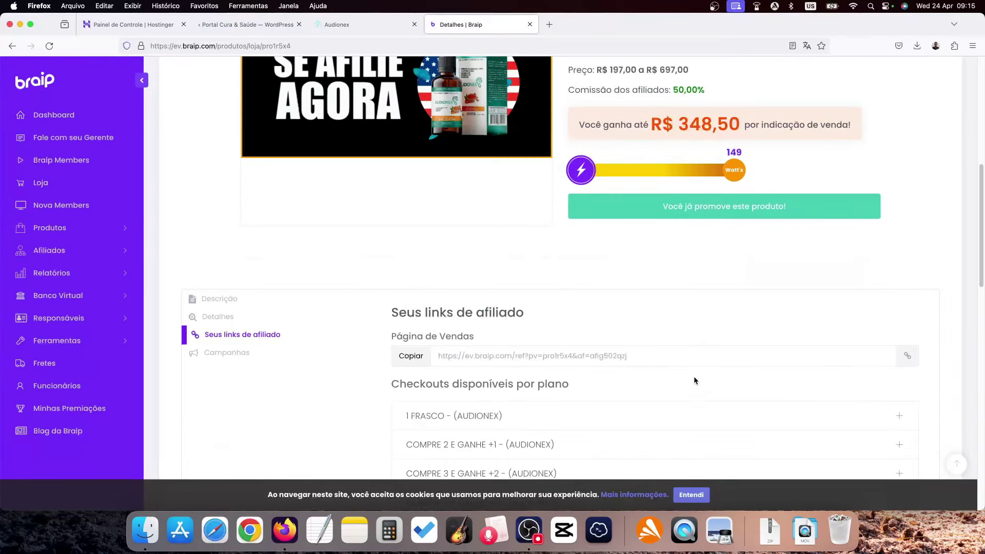
pyautogui.click(907, 353)
pyautogui.click(530, 24)
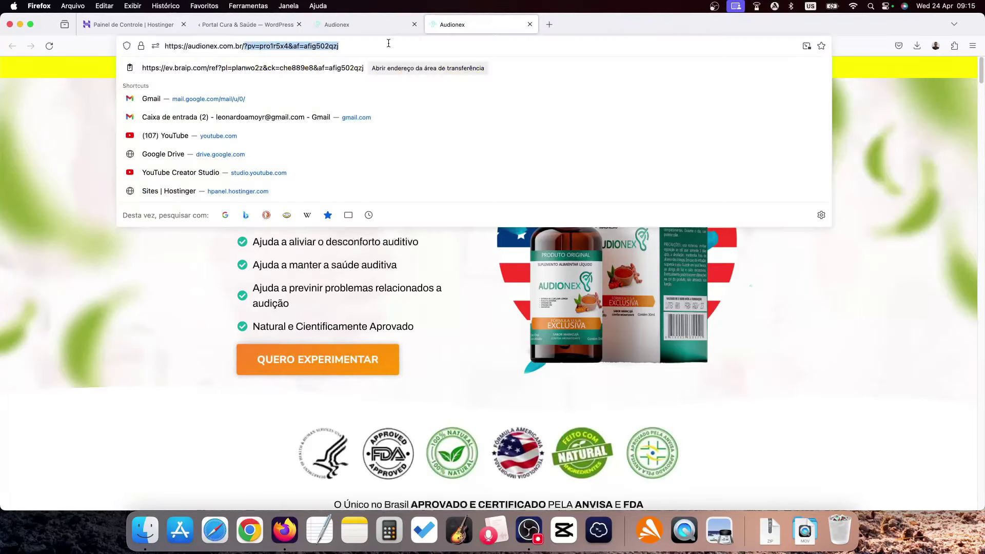
pyautogui.press('BackSpace')
pyautogui.press('Return')
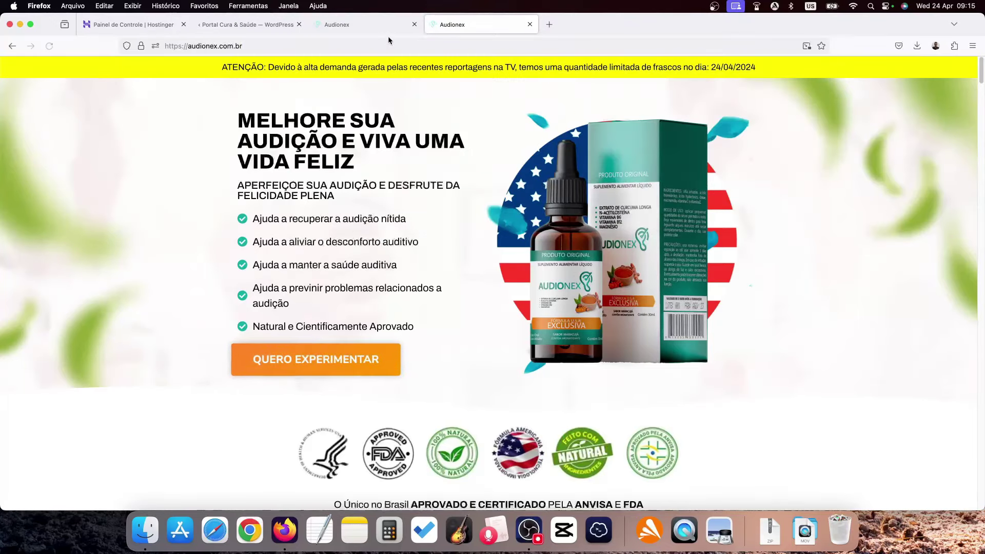
# Step: Close the outdated copy of the cloned page and reopen audionex-2 from the Super Links editor at its purchase packages
pyautogui.click(390, 23)
pyautogui.click(415, 24)
pyautogui.click(267, 21)
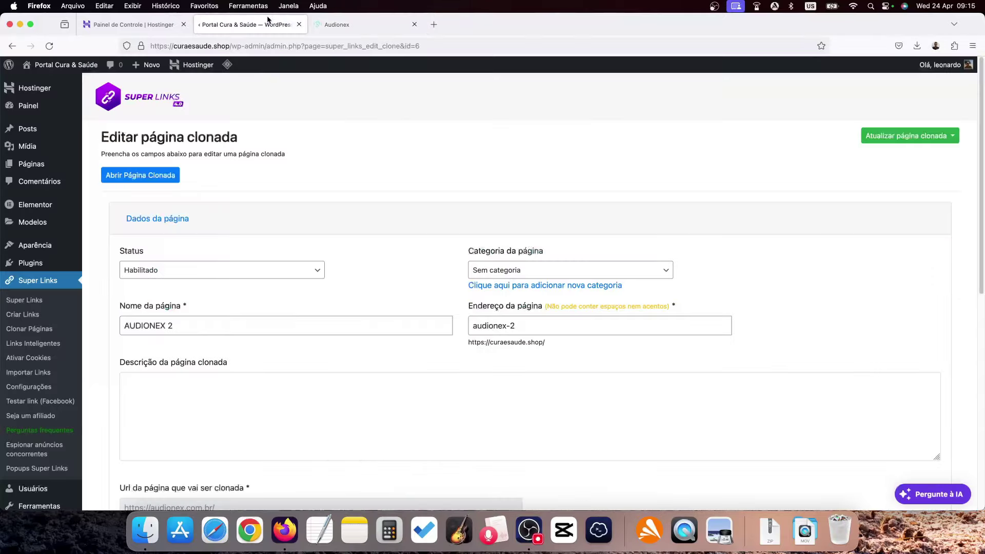
pyautogui.click(146, 177)
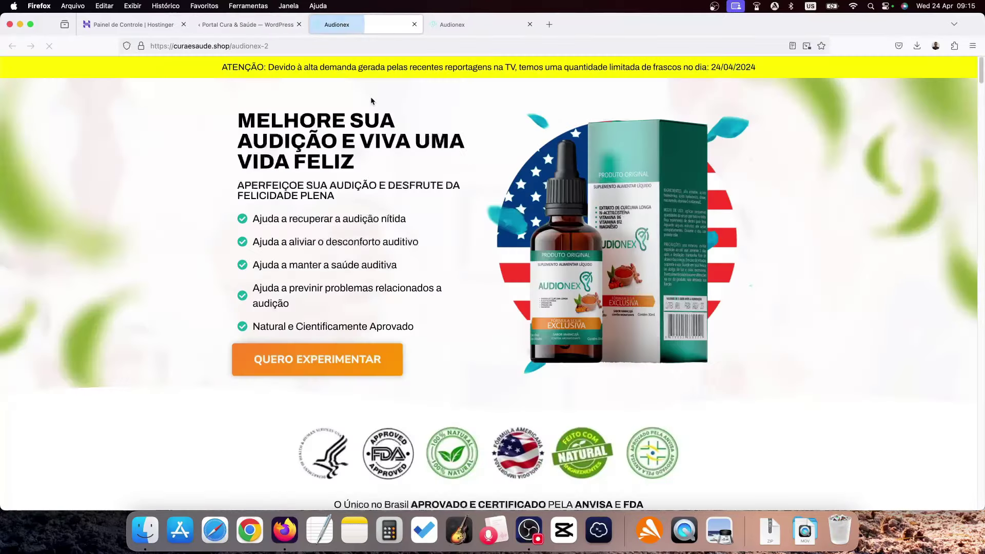
pyautogui.scroll(-5, 435, 228)
pyautogui.scroll(2, 435, 229)
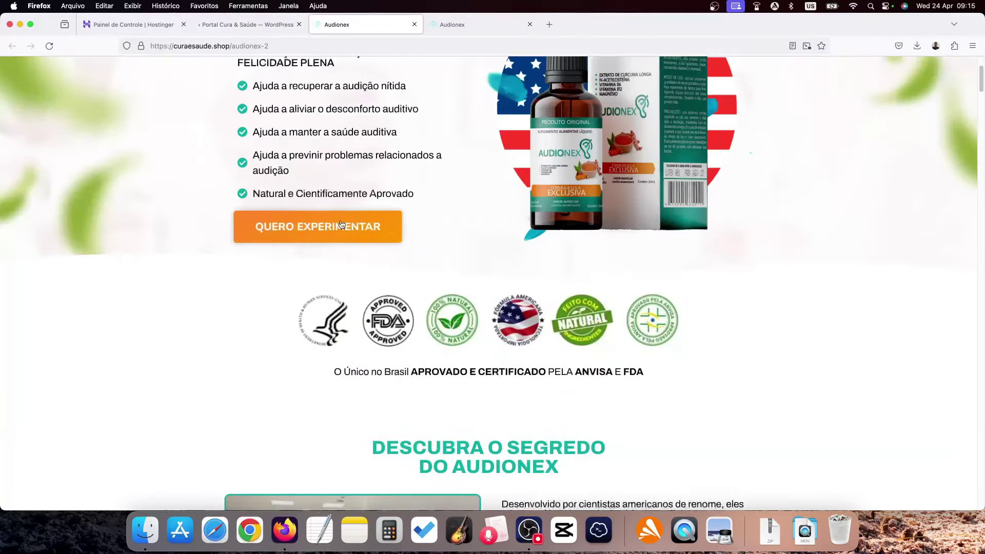
pyautogui.scroll(-15, 372, 174)
pyautogui.scroll(-10, 371, 173)
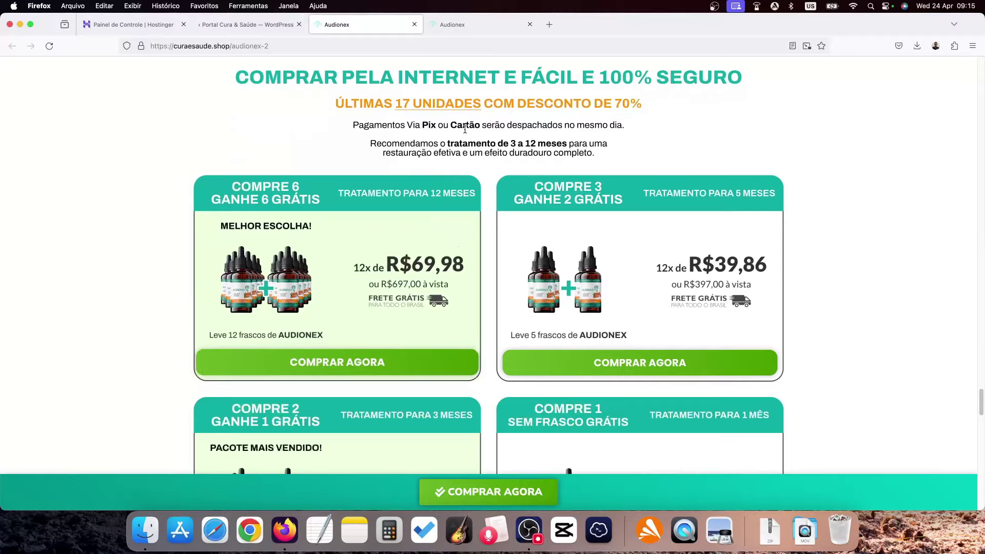
# Step: Compare the packages' buy links on the original audionex.com.br page with those on the cloned audionex-2 page
pyautogui.click(465, 25)
pyautogui.click(341, 375)
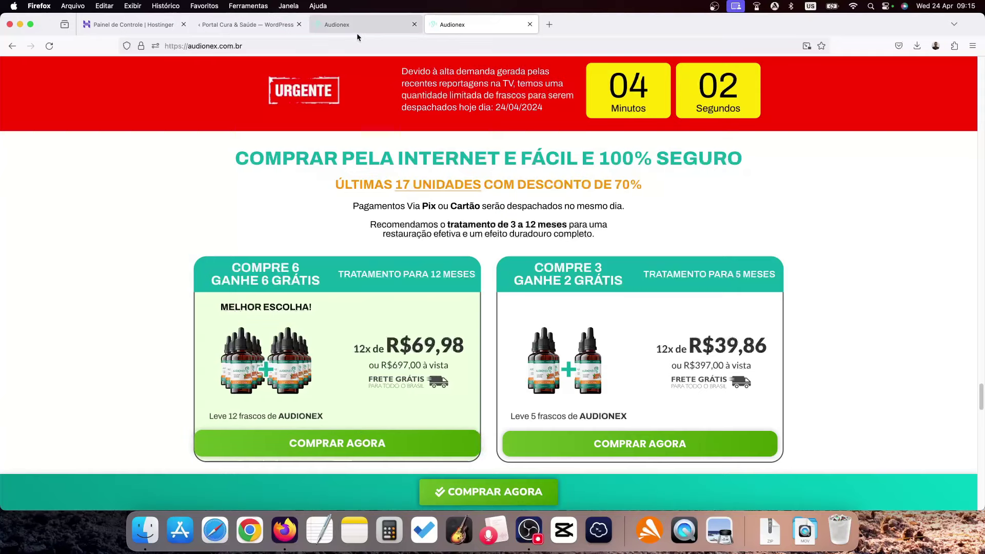
pyautogui.click(358, 35)
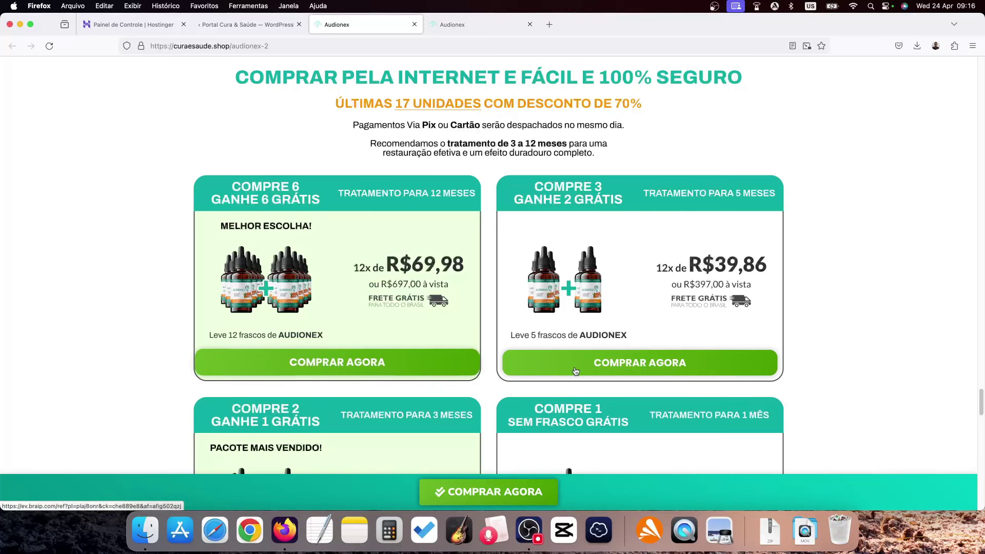
pyautogui.scroll(-5, 576, 371)
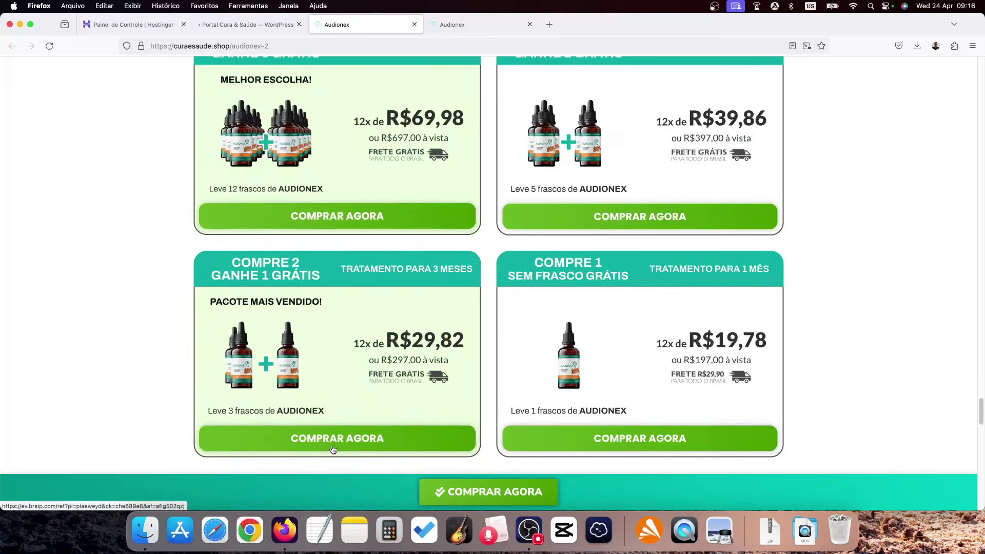
pyautogui.scroll(-5, 587, 450)
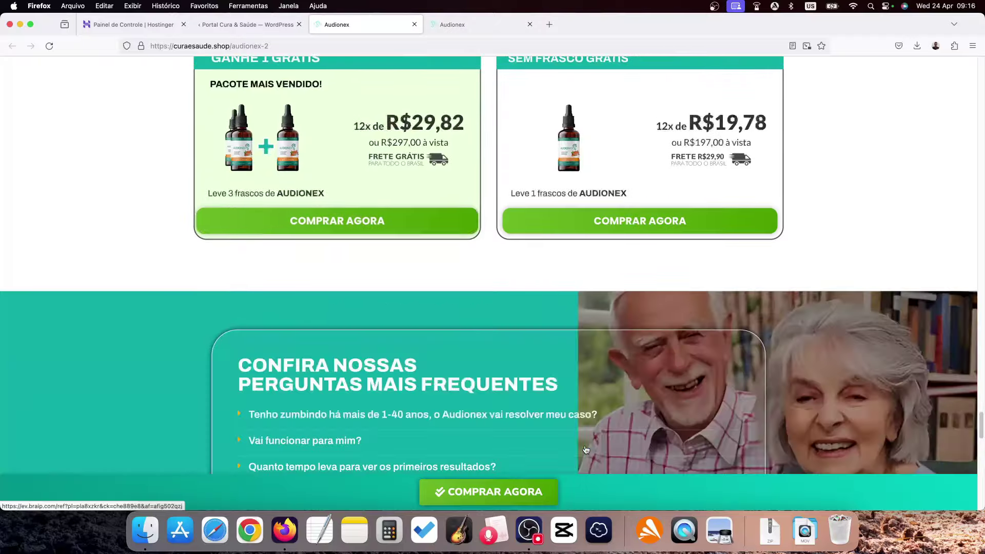
pyautogui.scroll(20, 413, 359)
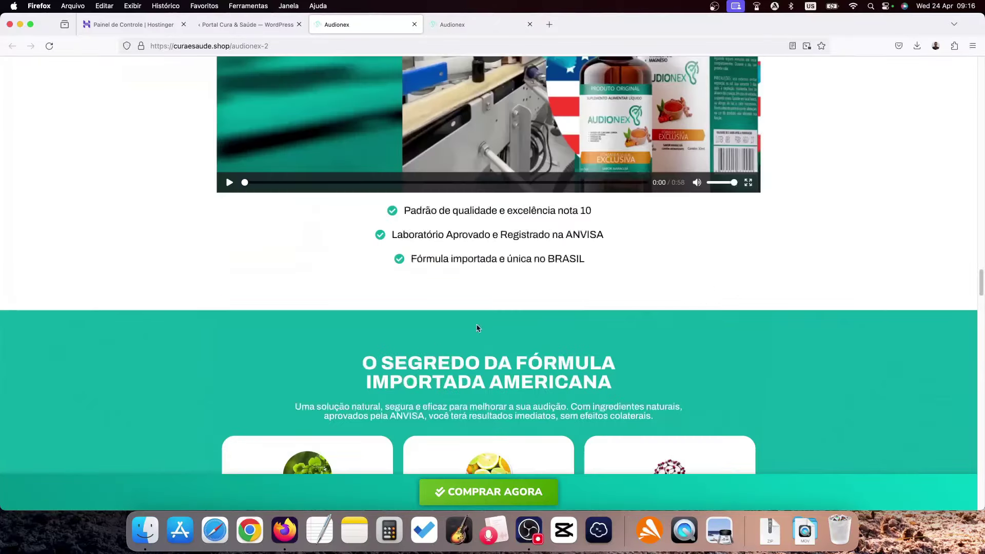